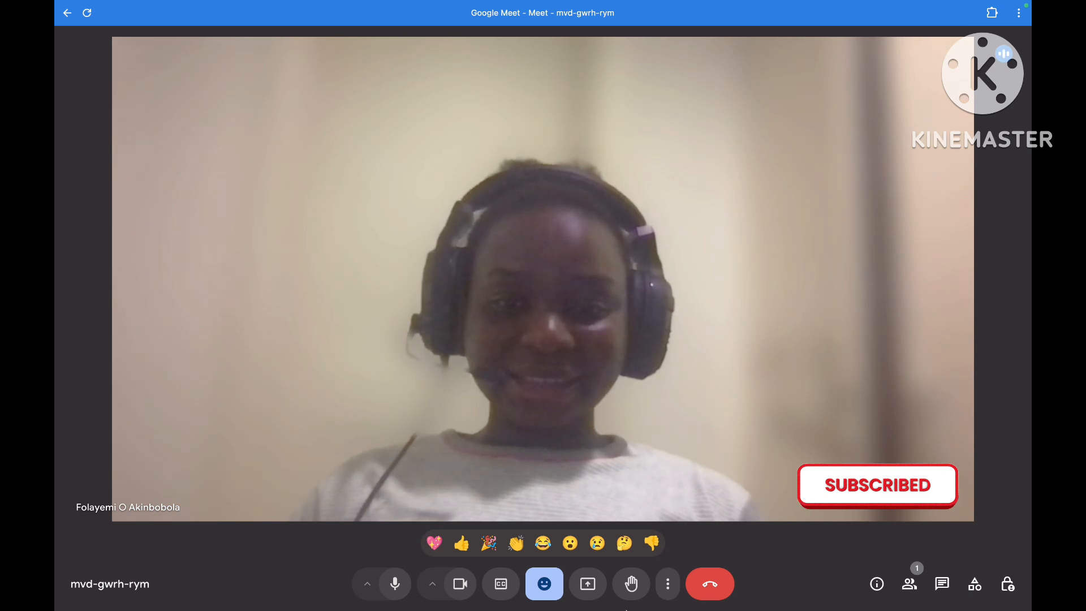
Present the entire screen in the Google Meet call
mouse_move(676, 608)
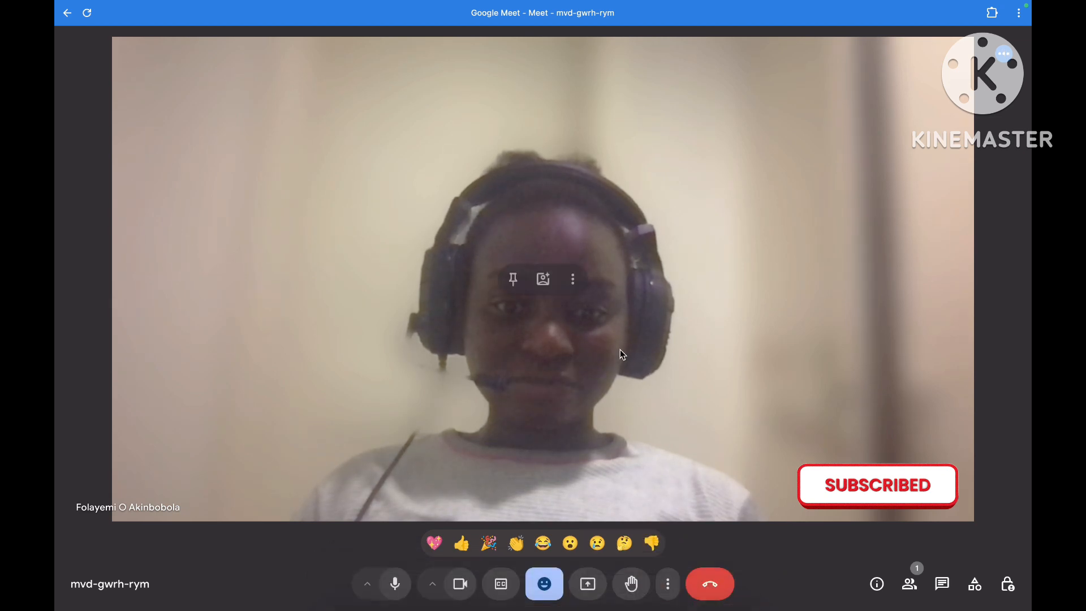
left_click(588, 585)
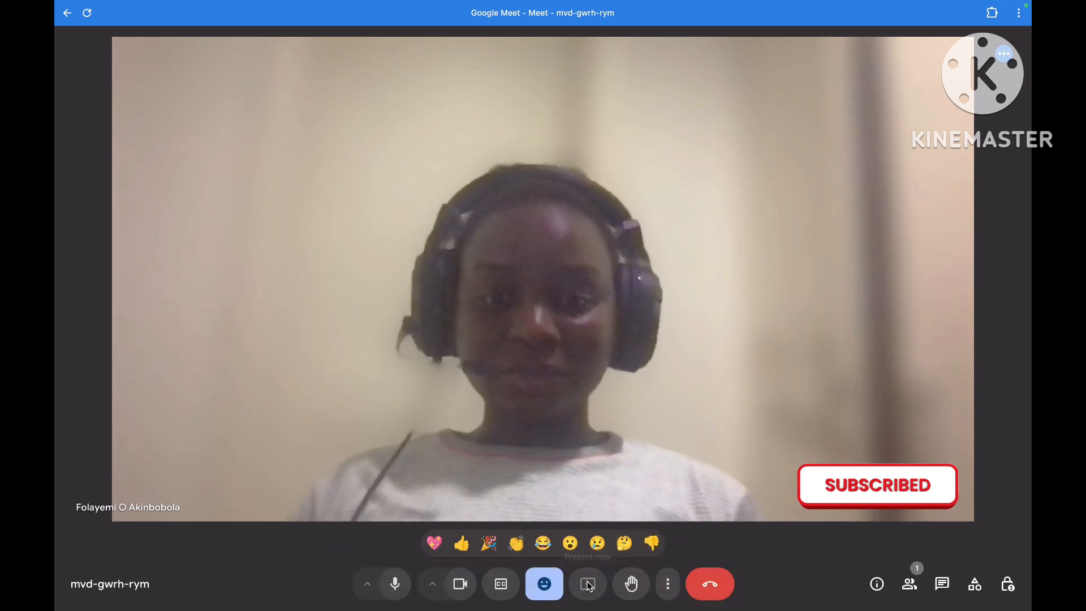
left_click(673, 89)
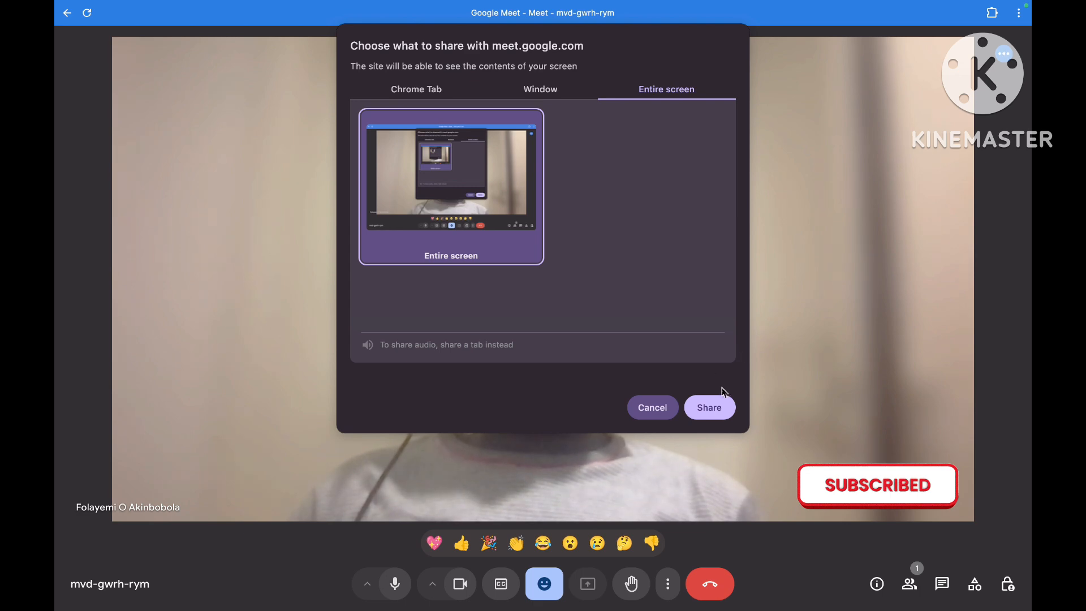
left_click(714, 407)
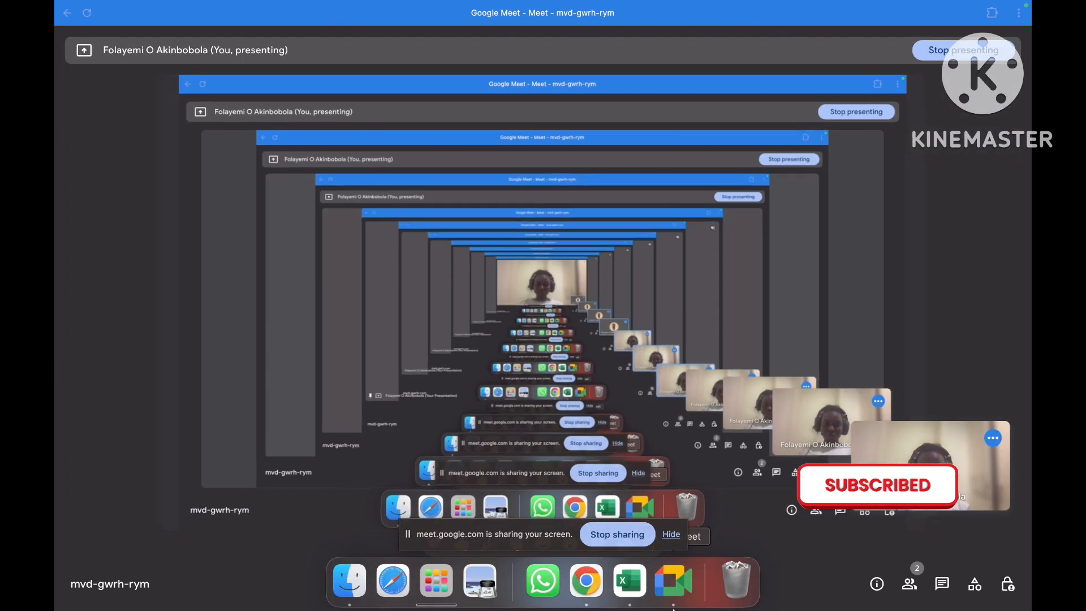
Turn off the camera in the Google Meet call while keeping the screen shared
left_click(631, 590)
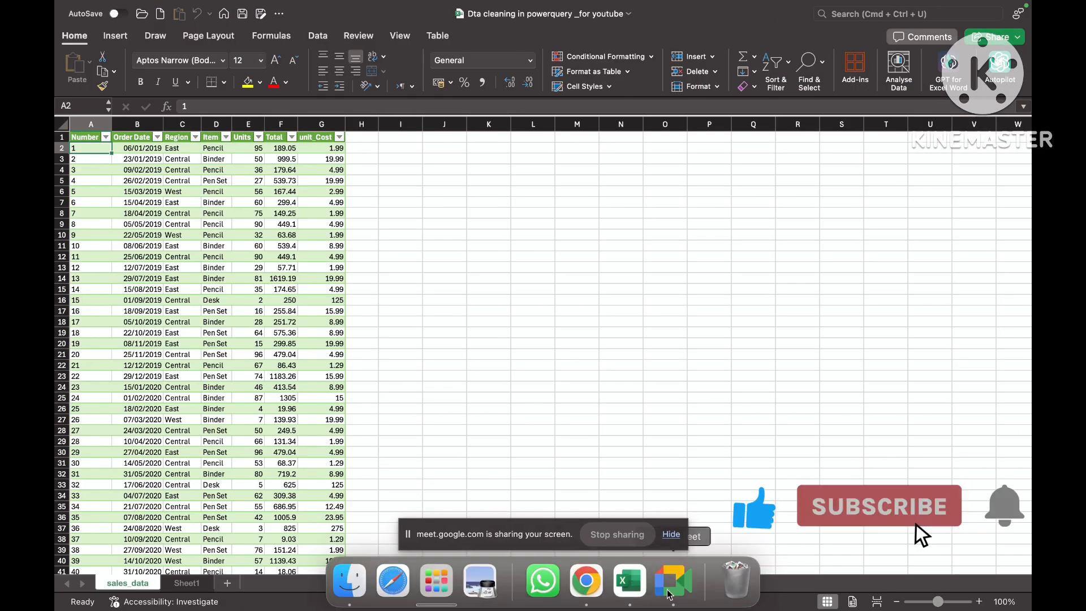
left_click(682, 579)
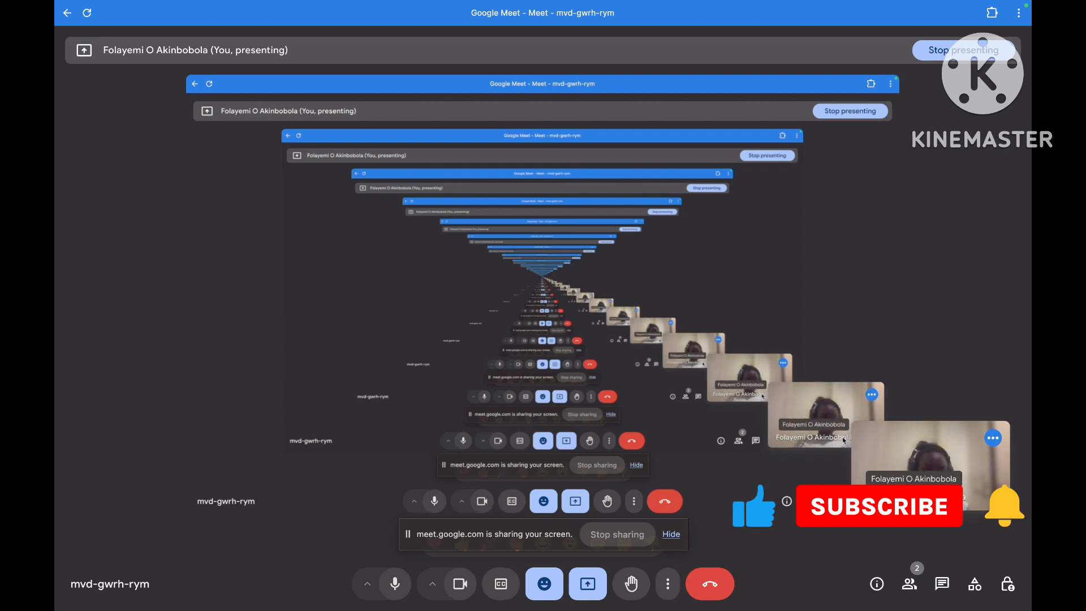
mouse_move(436, 601)
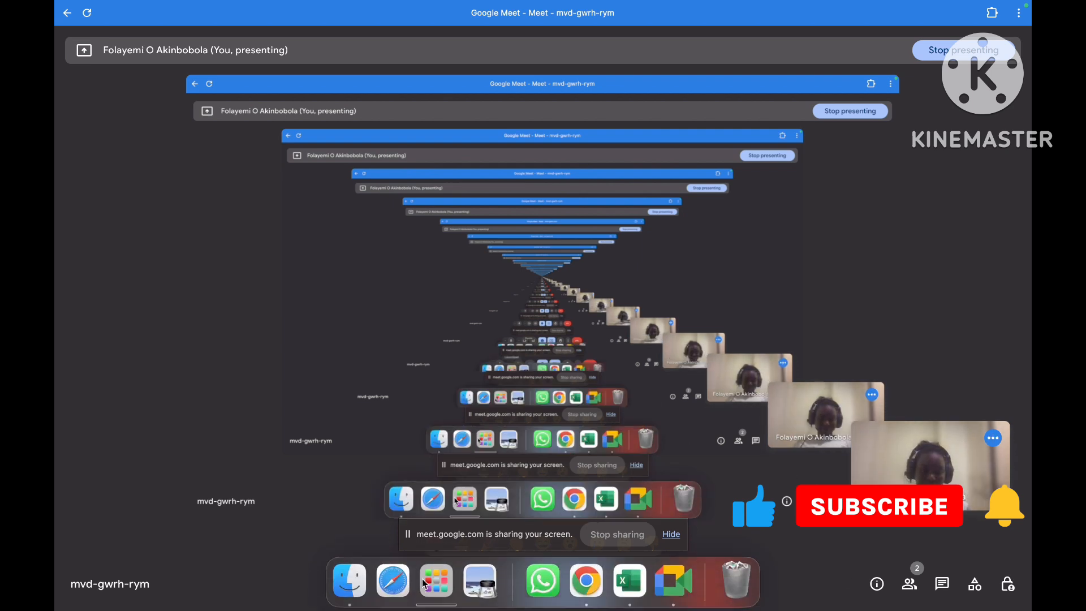
left_click(460, 583)
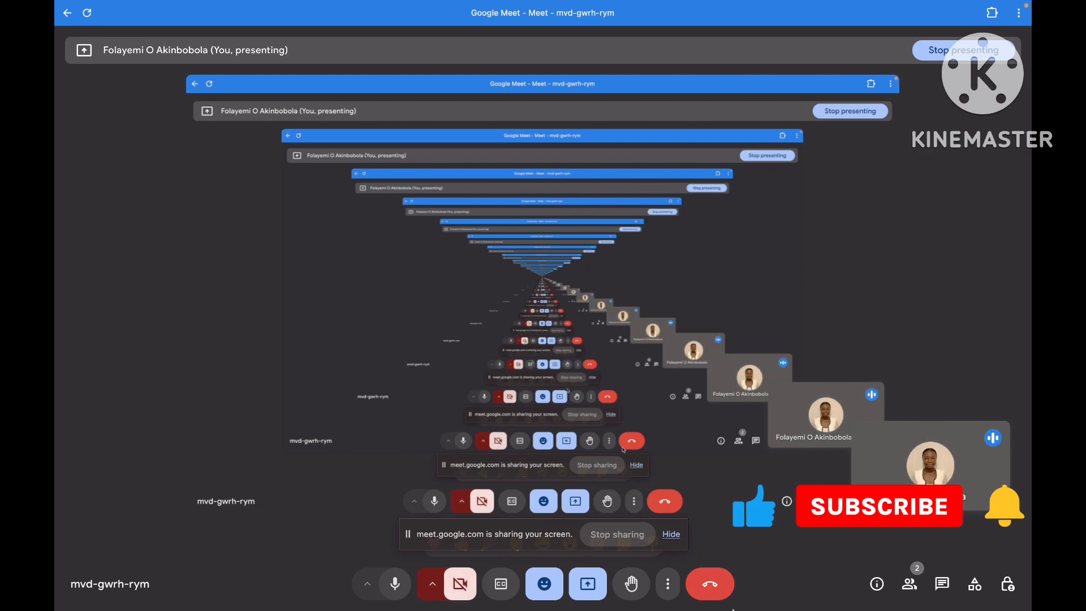
Switch to Excel and review the records on the sales_data sheet and the business questions on Sheet1
left_click(632, 585)
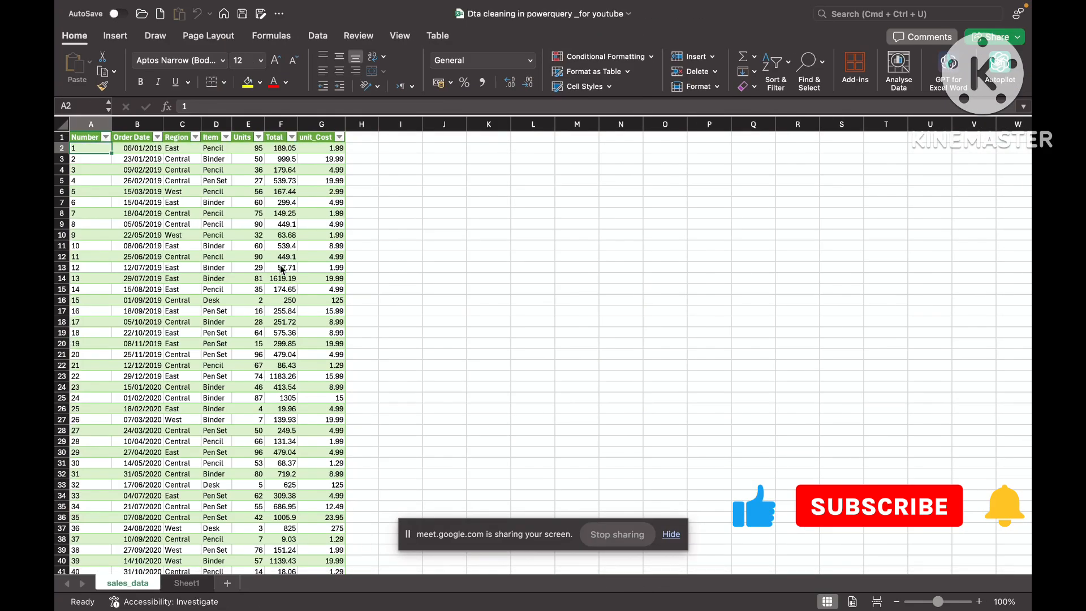
scroll(226, 398, "down", 10)
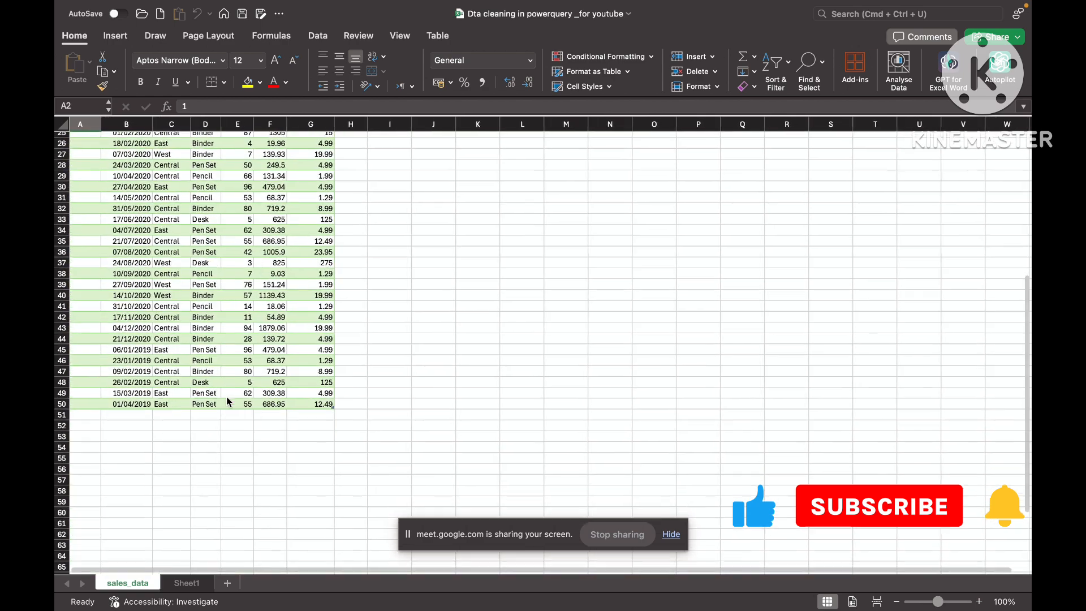
scroll(226, 399, "up", 10)
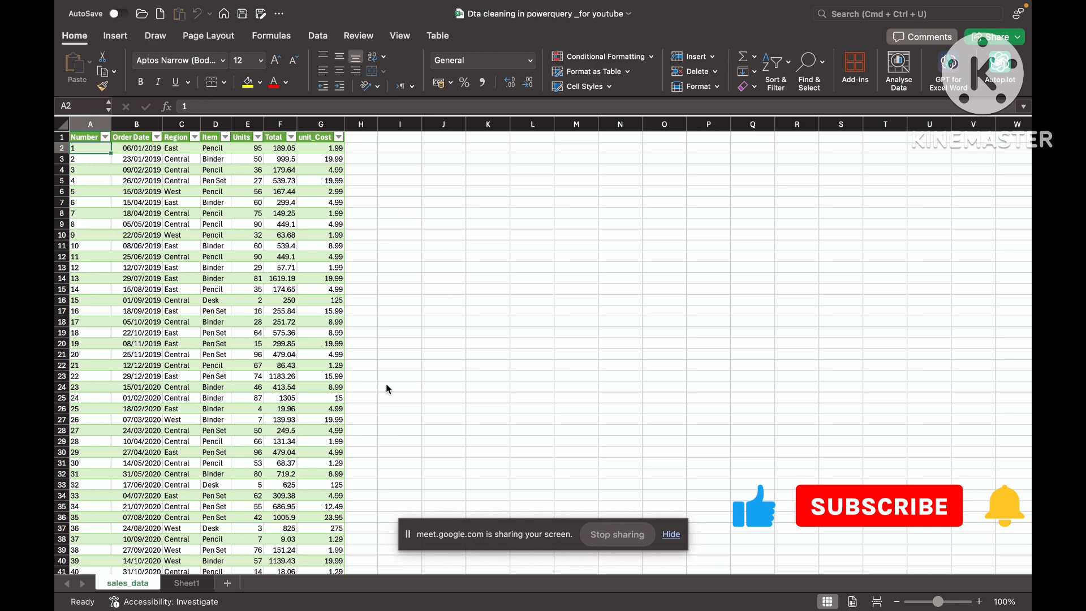
left_click(188, 586)
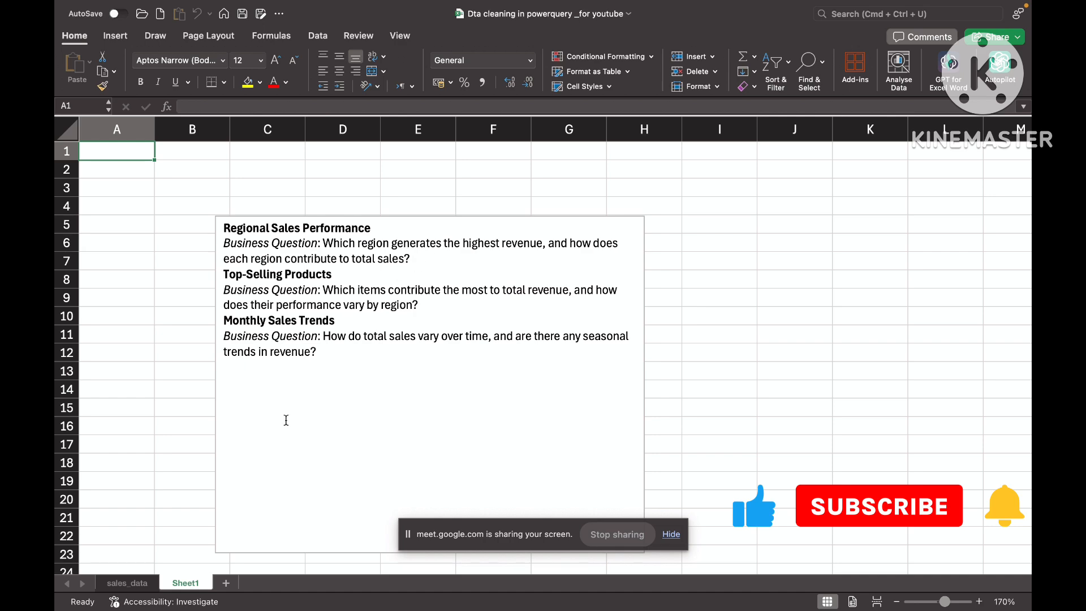
left_click(131, 587)
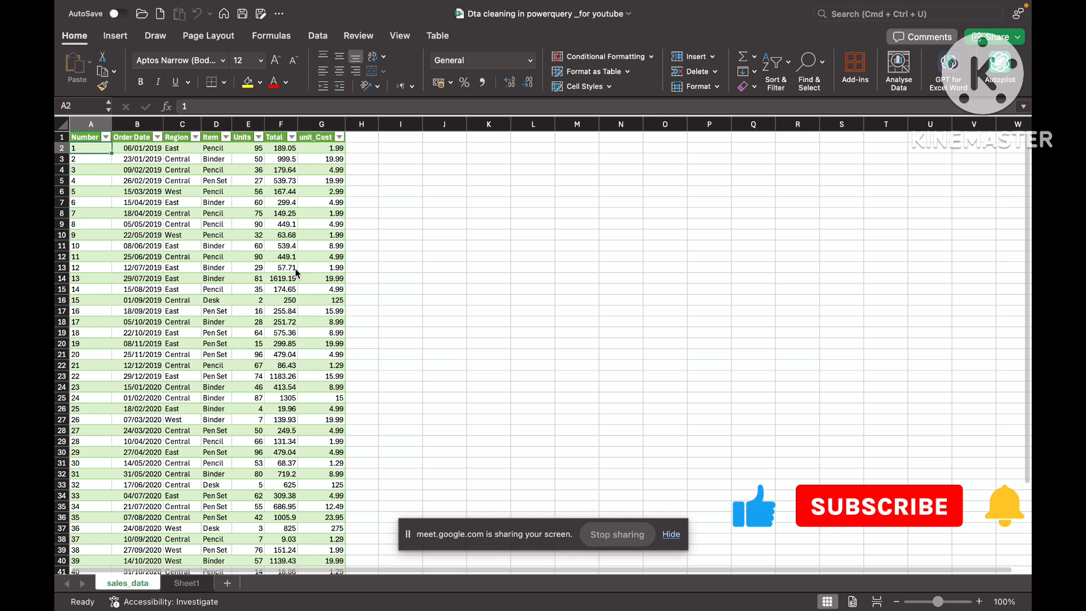
left_click(193, 583)
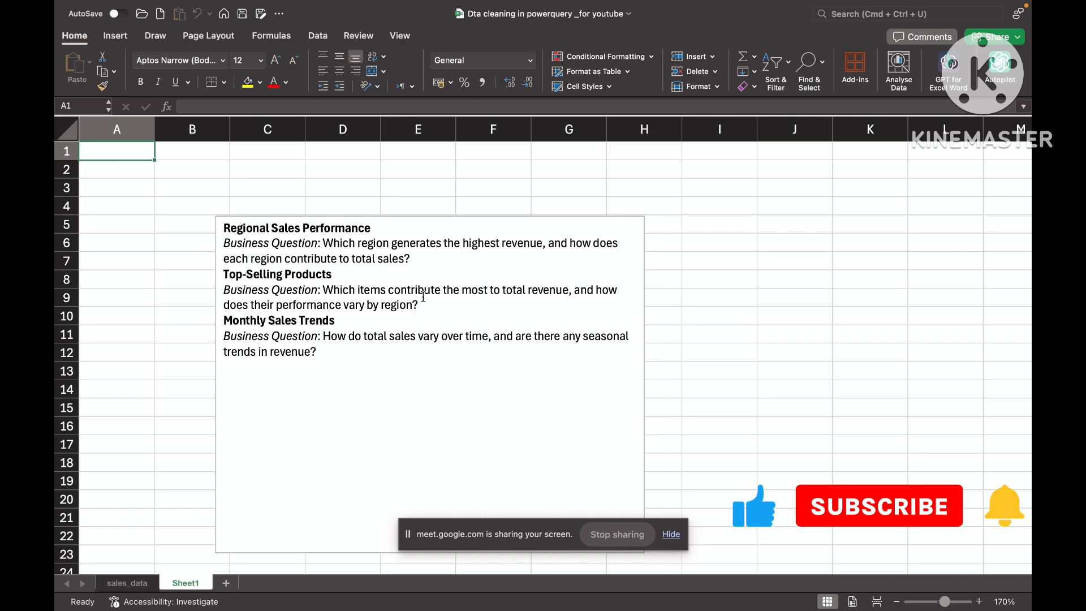
left_click(125, 585)
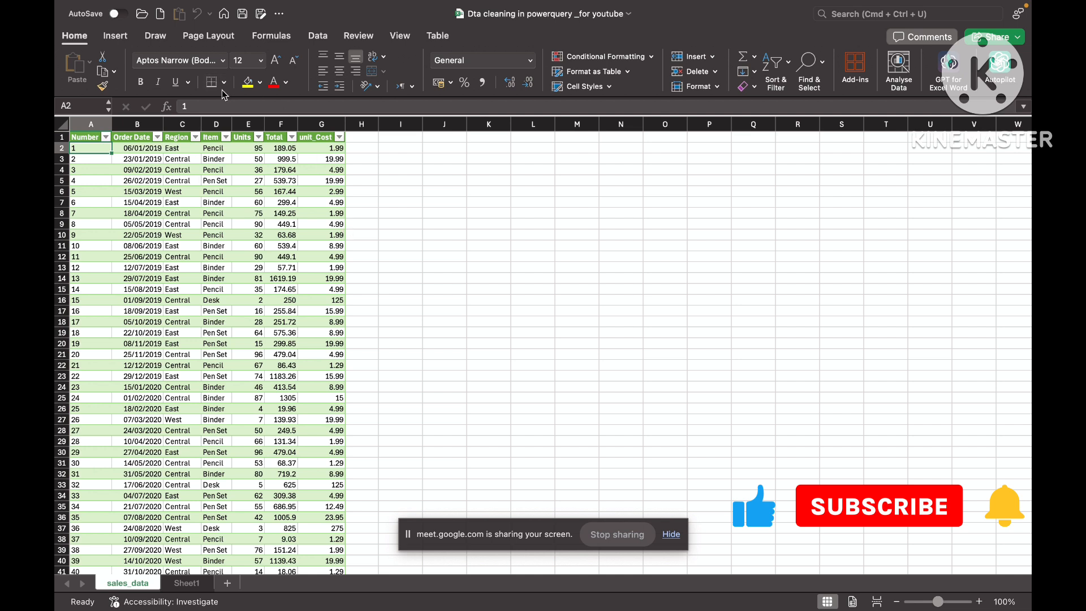
Widen the Total column and the Units column of the table on the sales_data sheet
left_click(280, 125)
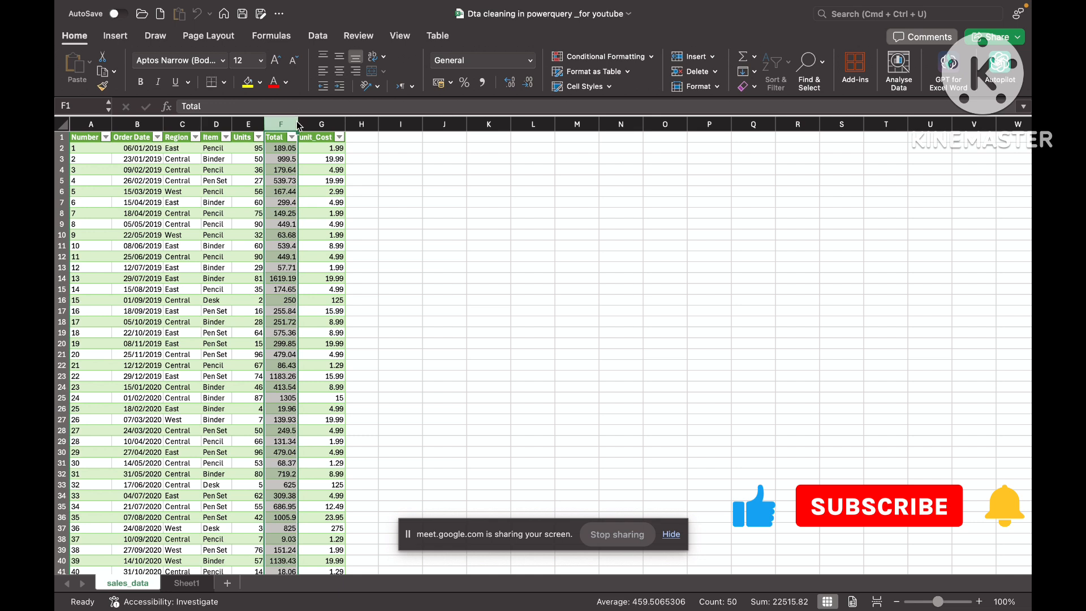
left_click_drag(298, 124, 332, 124)
left_click(299, 136)
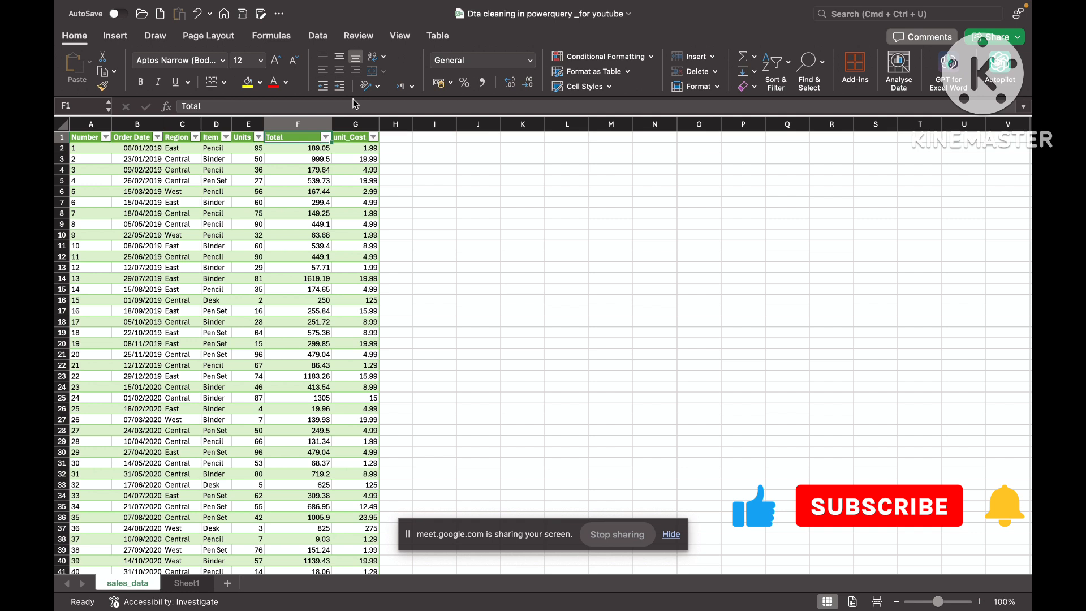
left_click(305, 124)
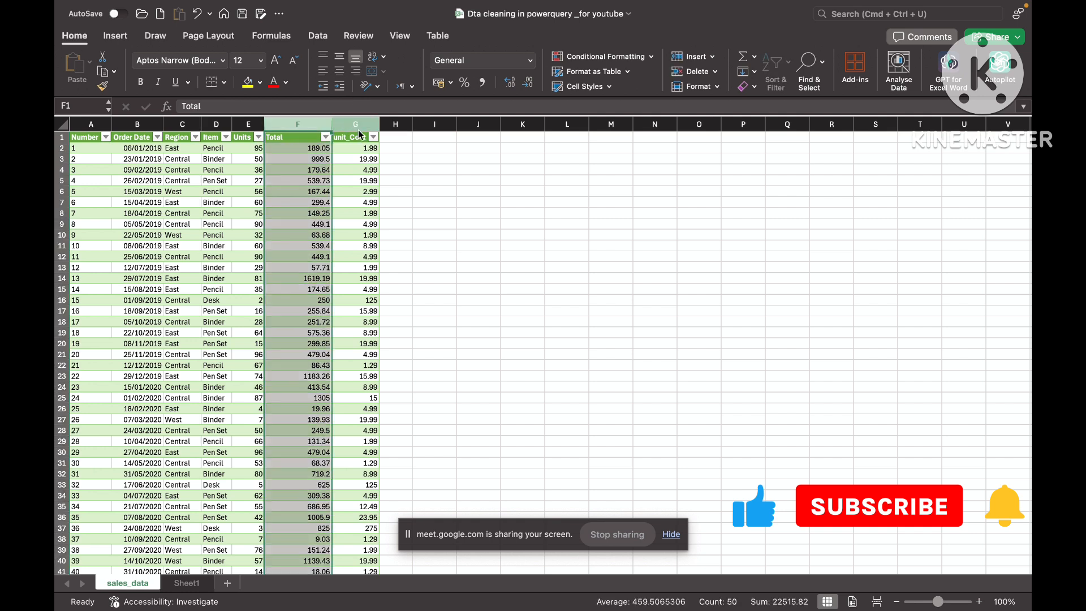
left_click(244, 123)
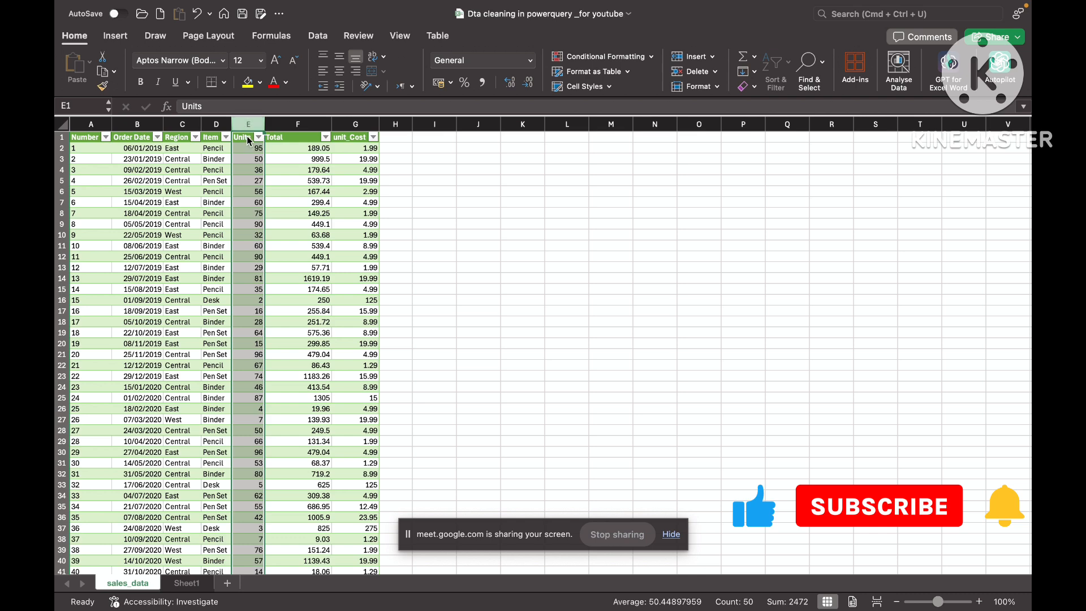
left_click_drag(265, 125, 277, 126)
left_click(301, 137)
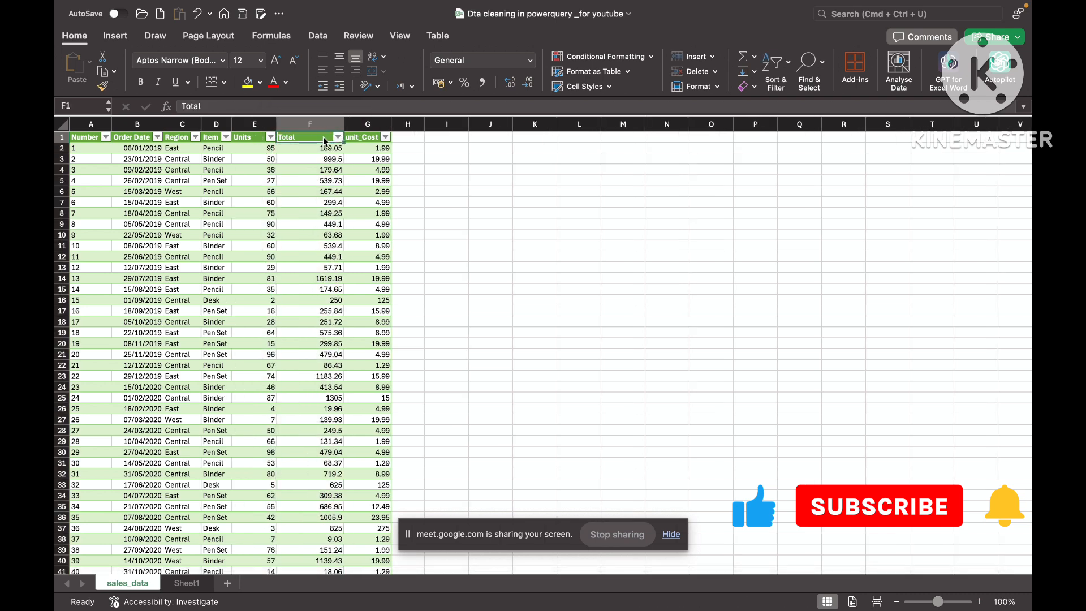
left_click(311, 134)
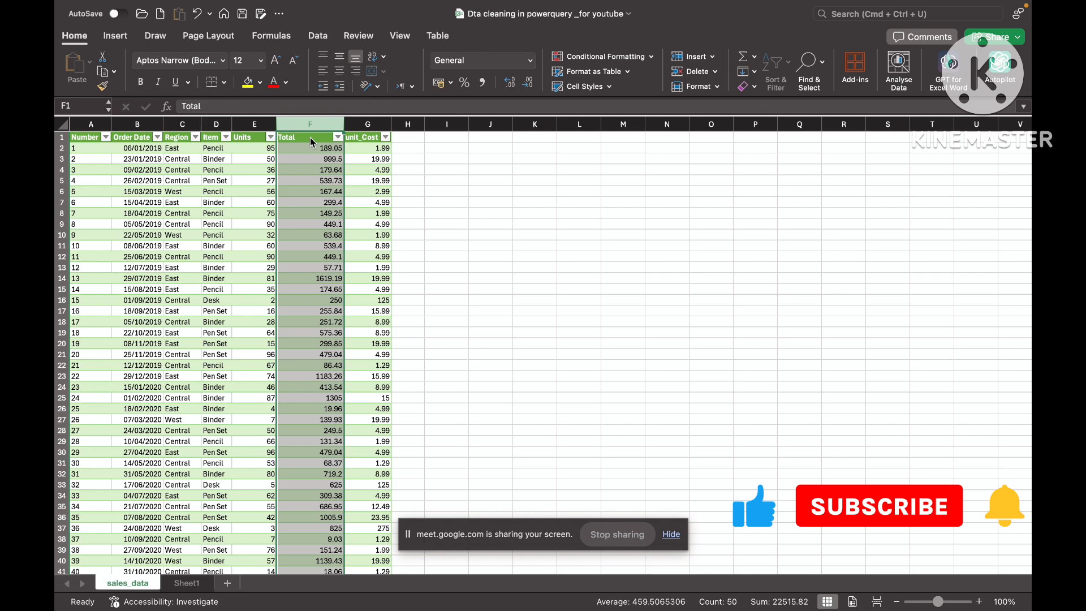
Select the whole sales_data table and examine its table name and design options
mouse_move(583, 609)
left_click(527, 406)
left_click(268, 248)
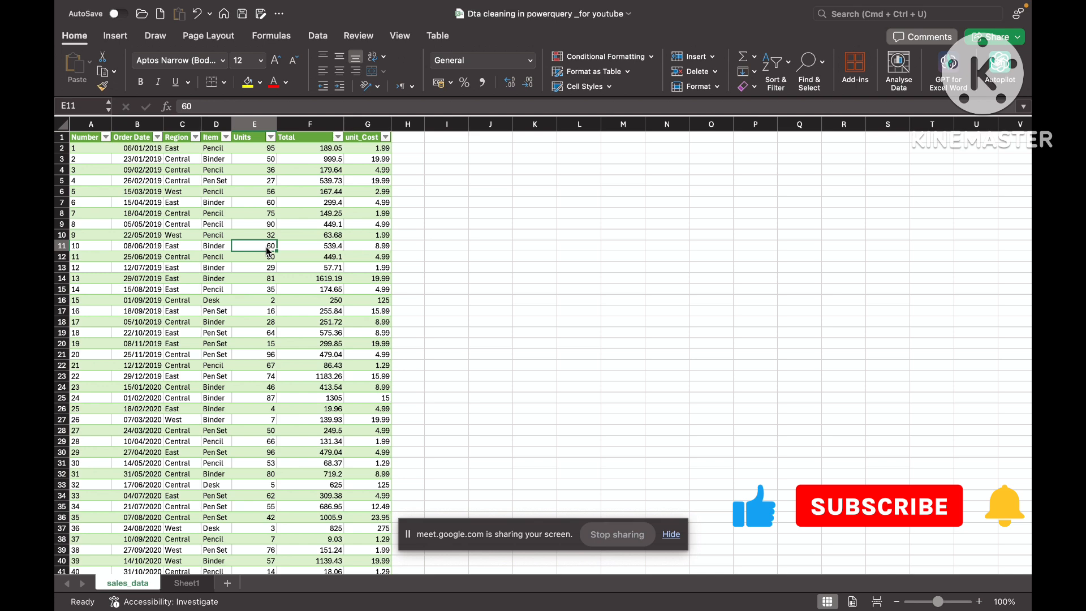
left_click(243, 224)
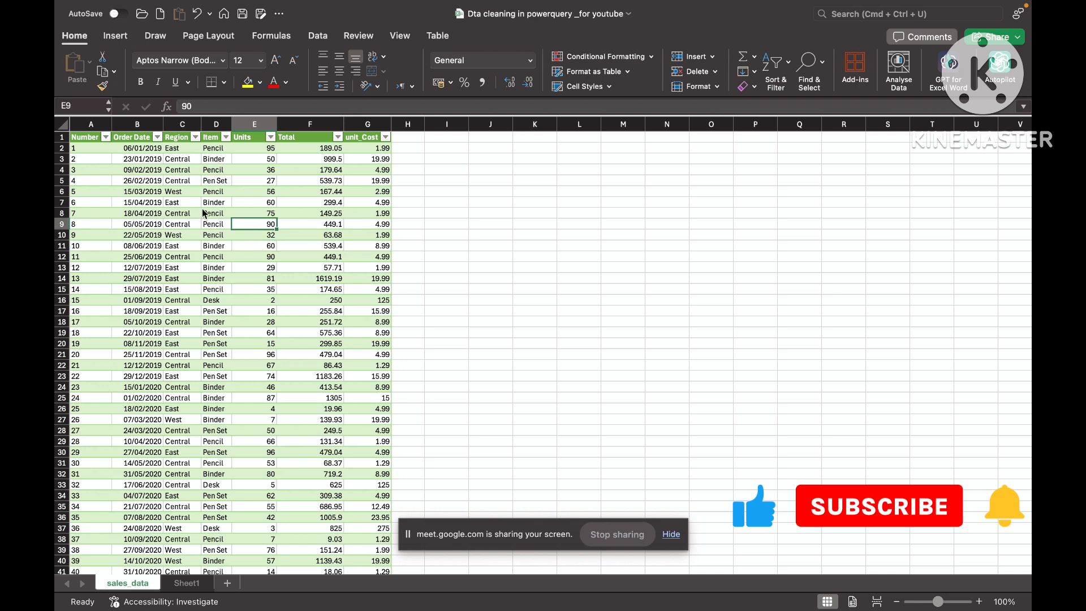
key("super+a")
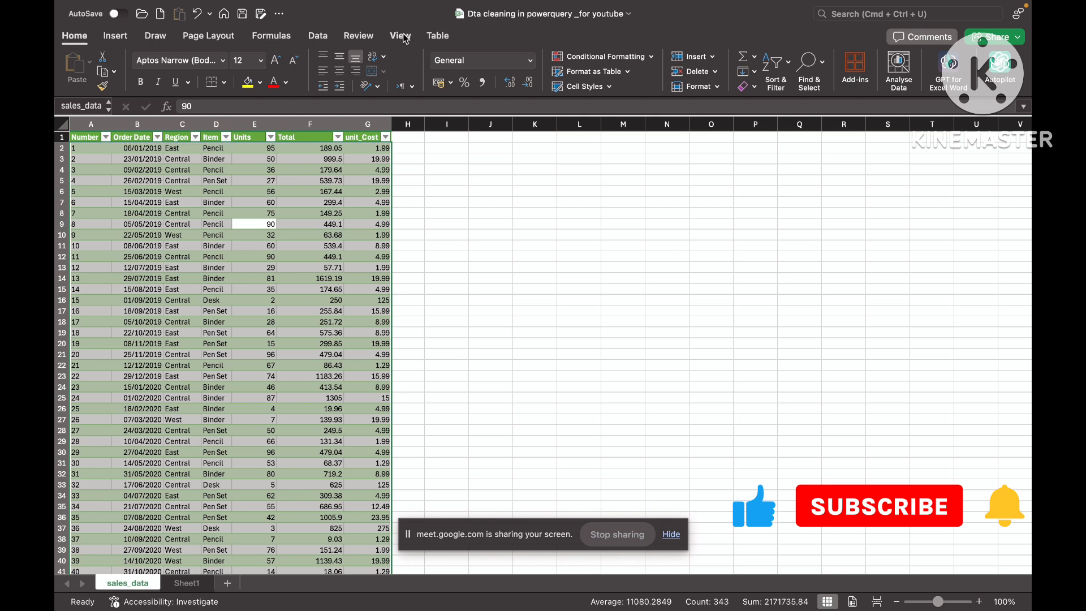
left_click(437, 36)
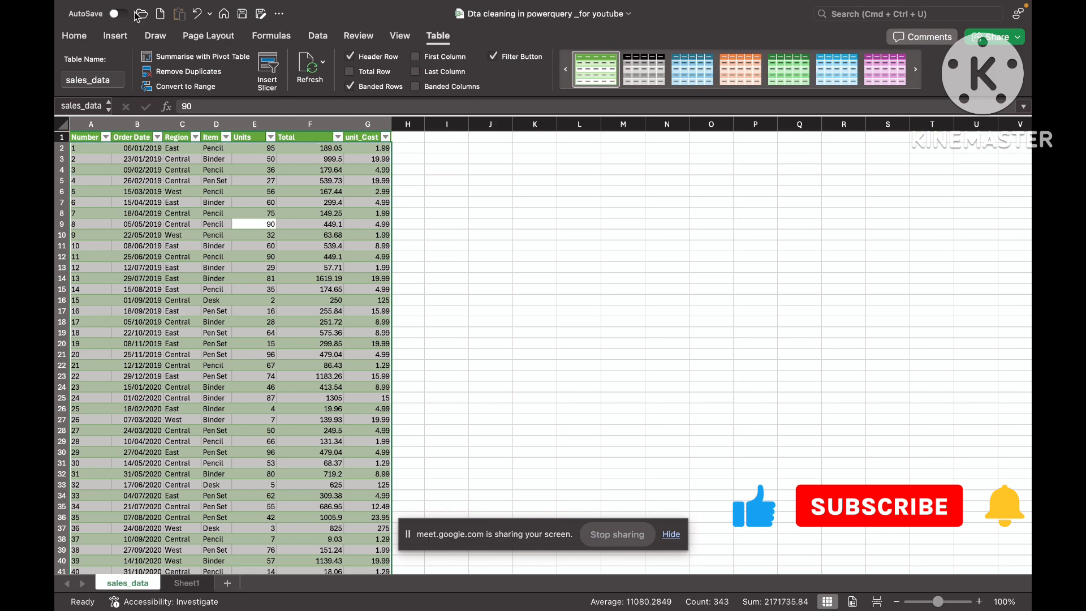
Open the recent workbook customer_data YT-csv and show it full screen
left_click(224, 15)
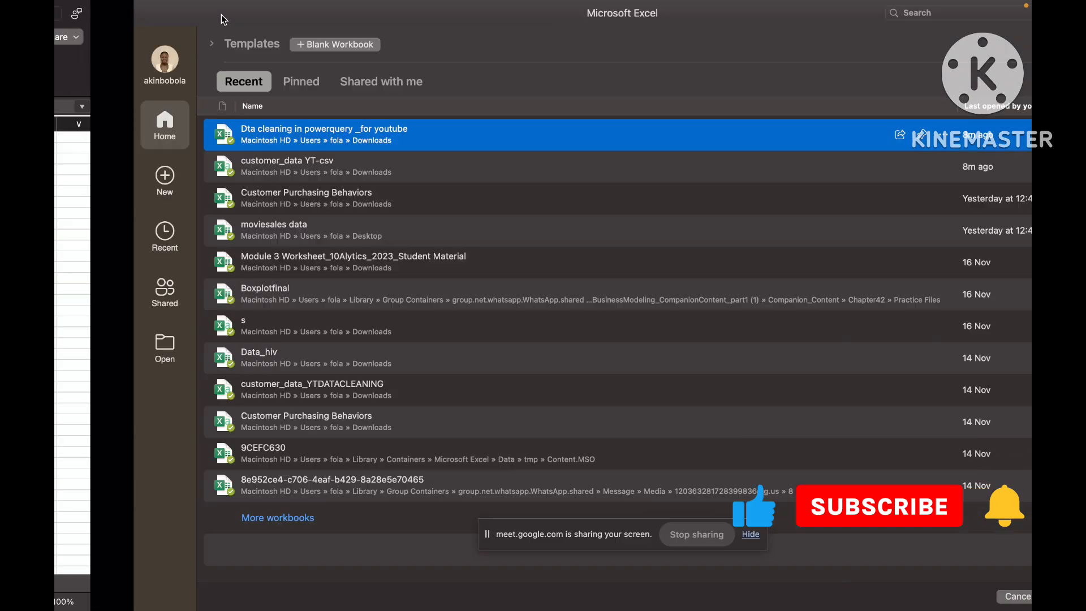
double_click(219, 168)
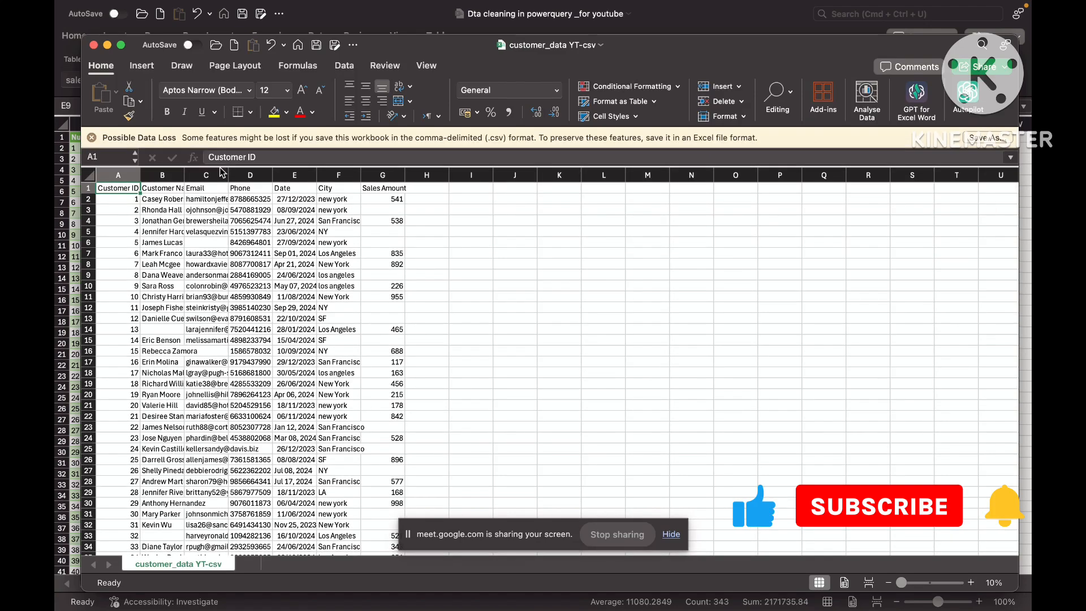
left_click(122, 45)
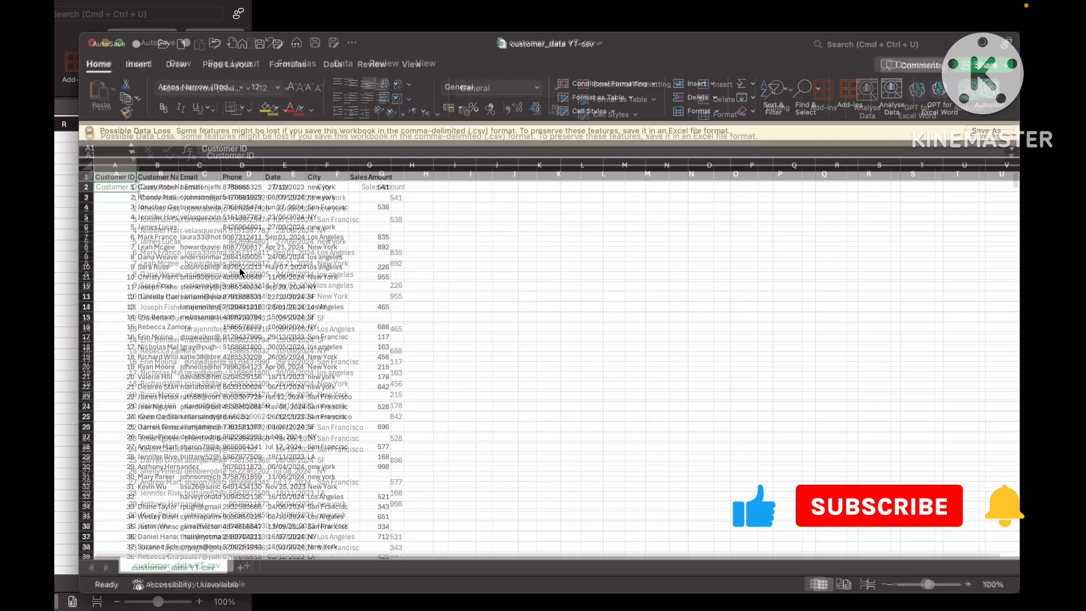
Convert the customer data in A1:G1001 into a table with headers
left_click(223, 267)
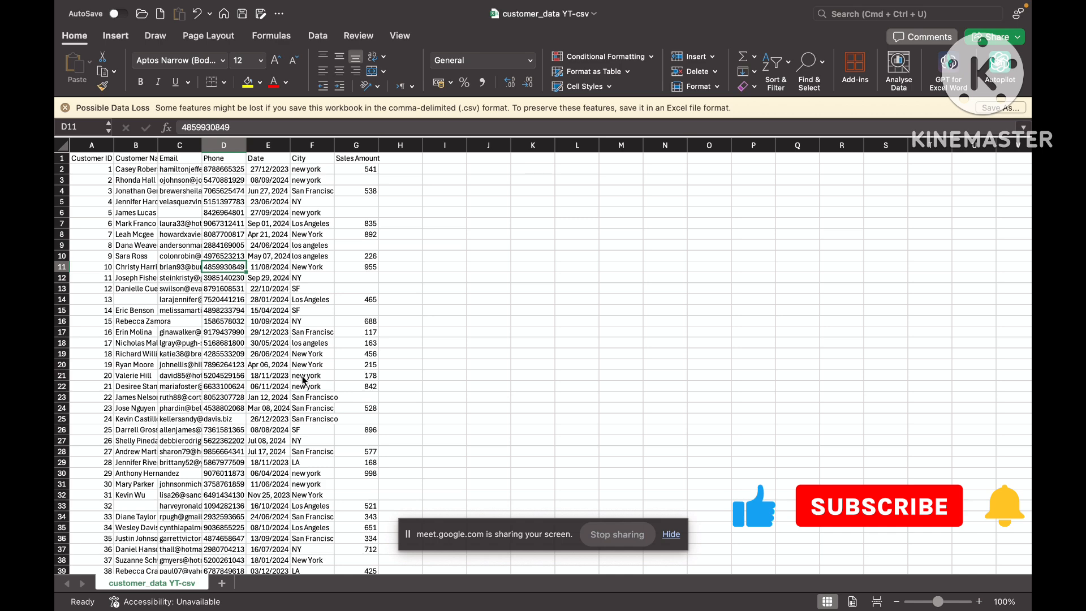
key("super+a")
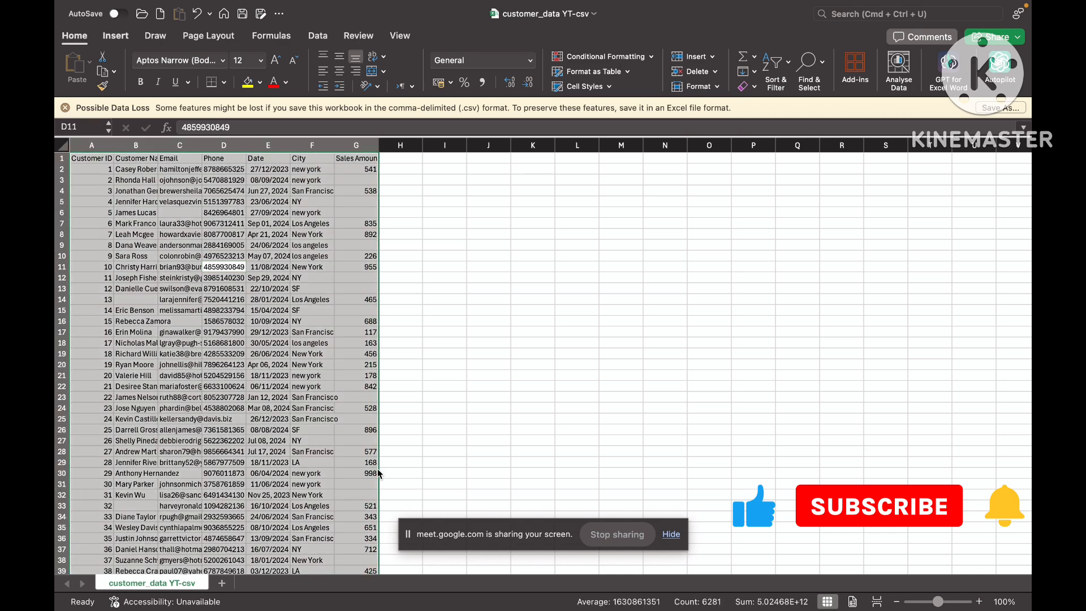
left_click(270, 396)
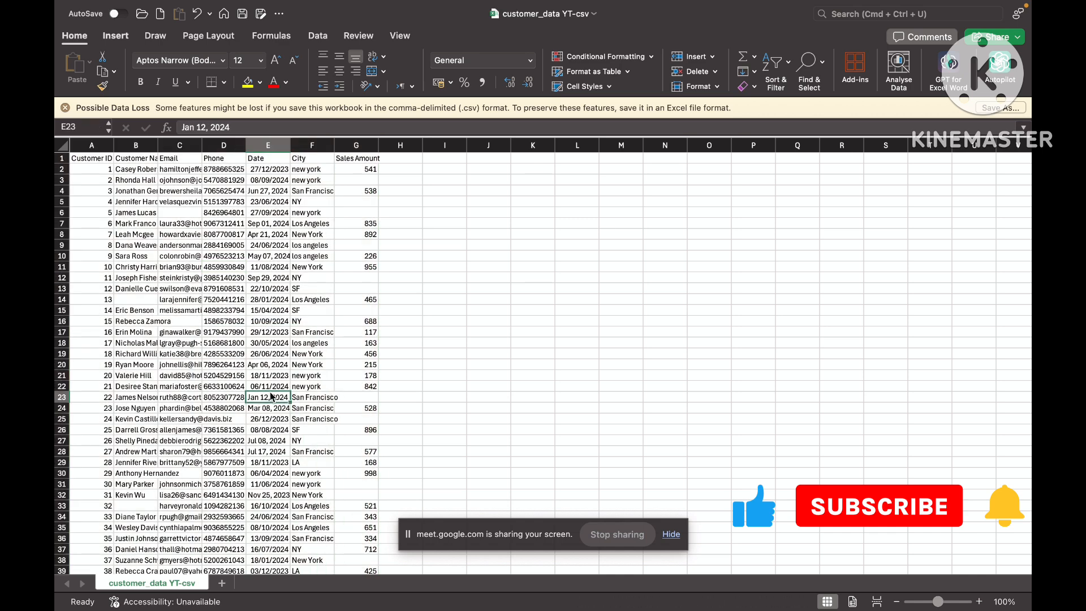
key("super+t")
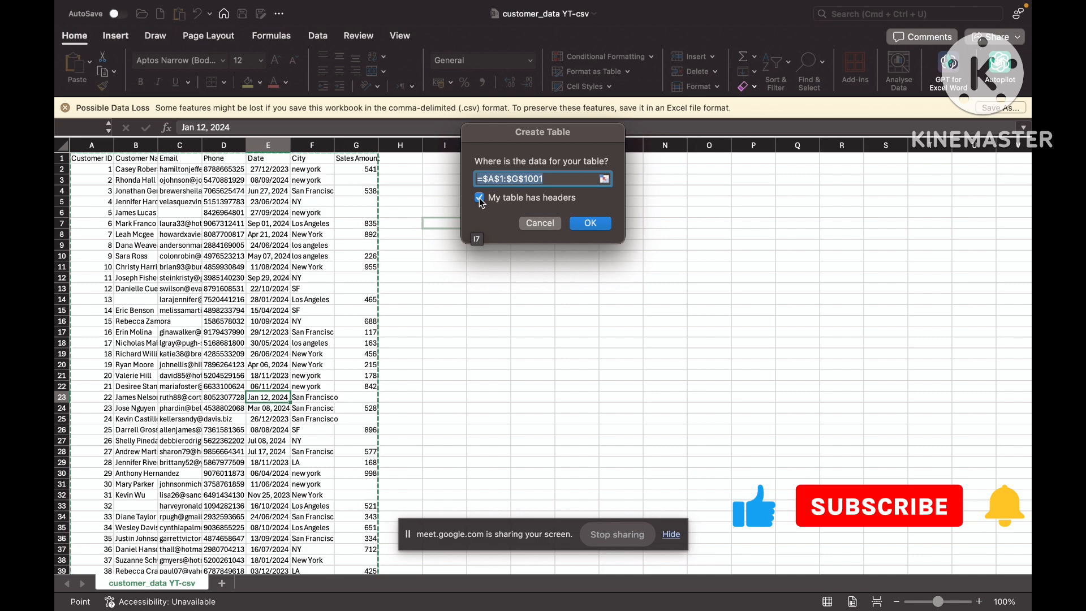
left_click(595, 225)
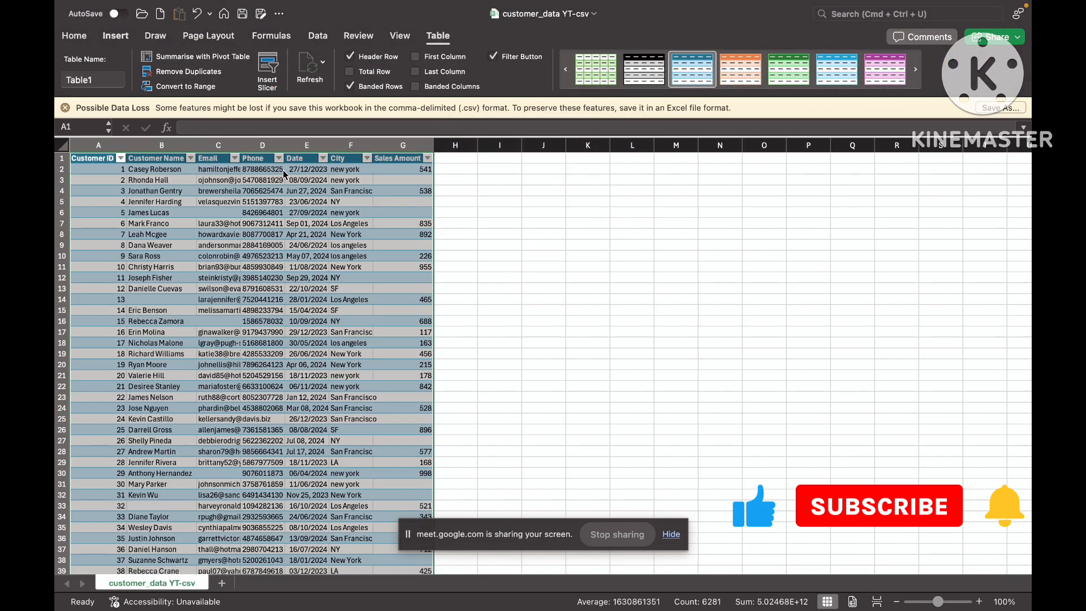
Rename the customer table in A1:G1001 as Customer_data
scroll(266, 339, "down", 5)
scroll(255, 330, "up", 5)
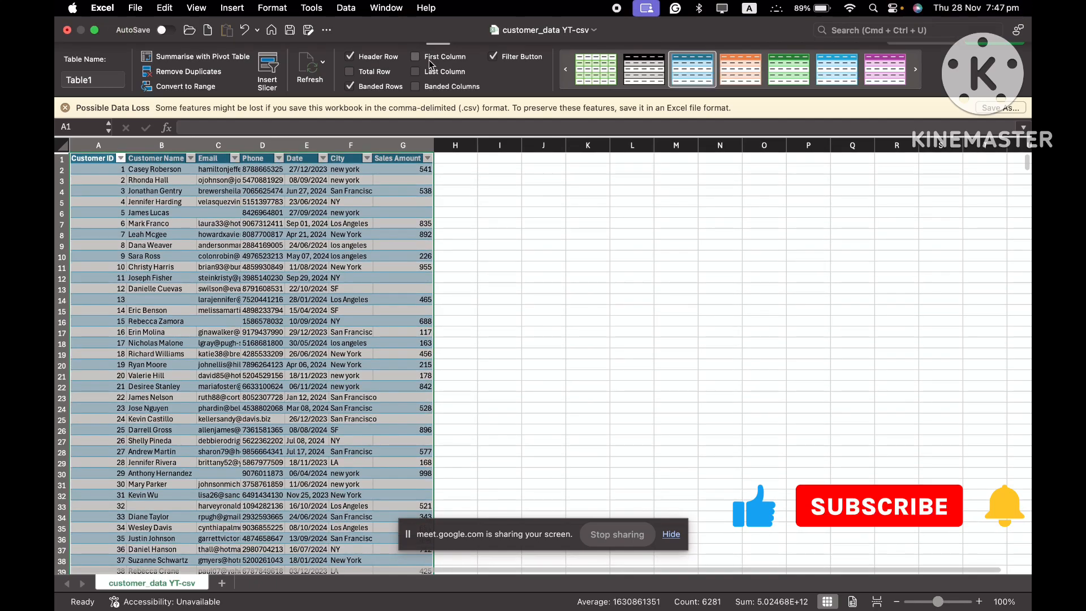
left_click(116, 82)
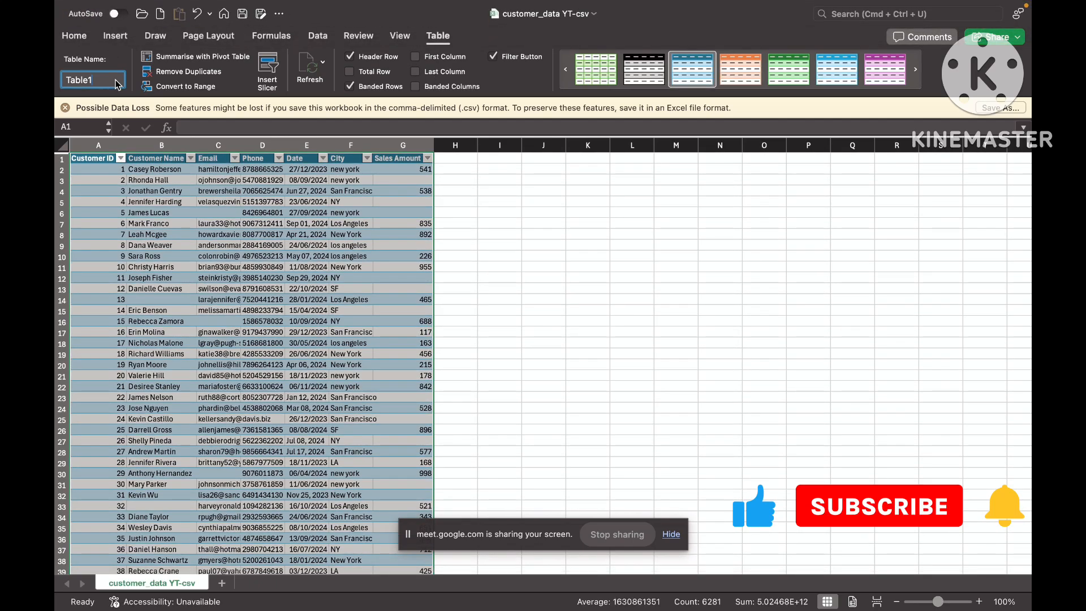
left_click_drag(116, 84, 57, 80)
type("Custom")
key("BackSpace")
key("BackSpace")
key("BackSpace")
key("BackSpace")
key("BackSpace")
type("Customer_data")
left_click(255, 278)
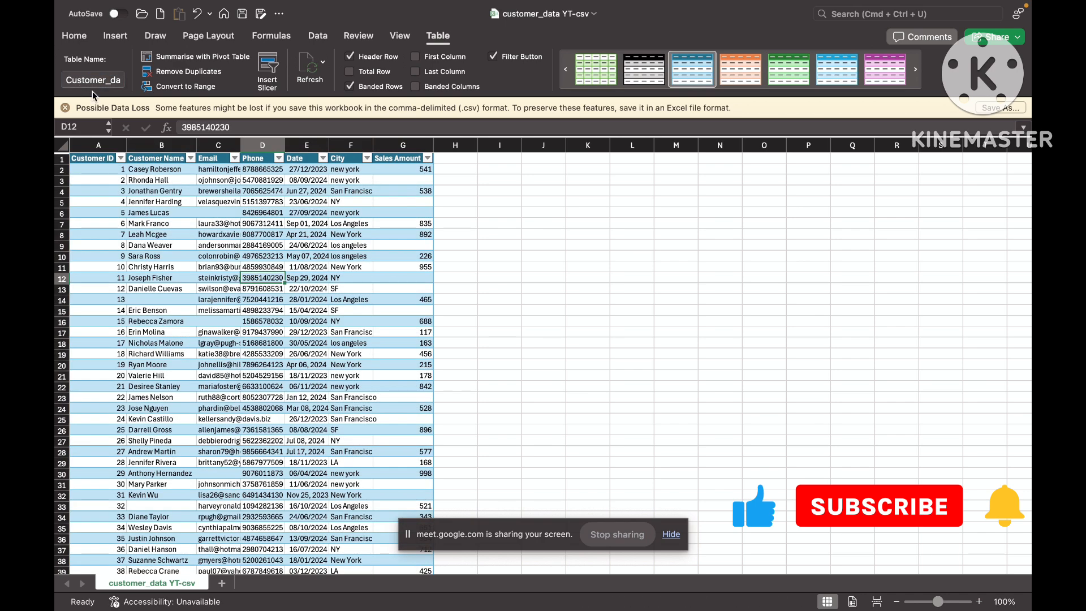
Enter the formula =SUM(Customer_data[Sales Amount]) in cell J6 beside the customer table
left_click(190, 238)
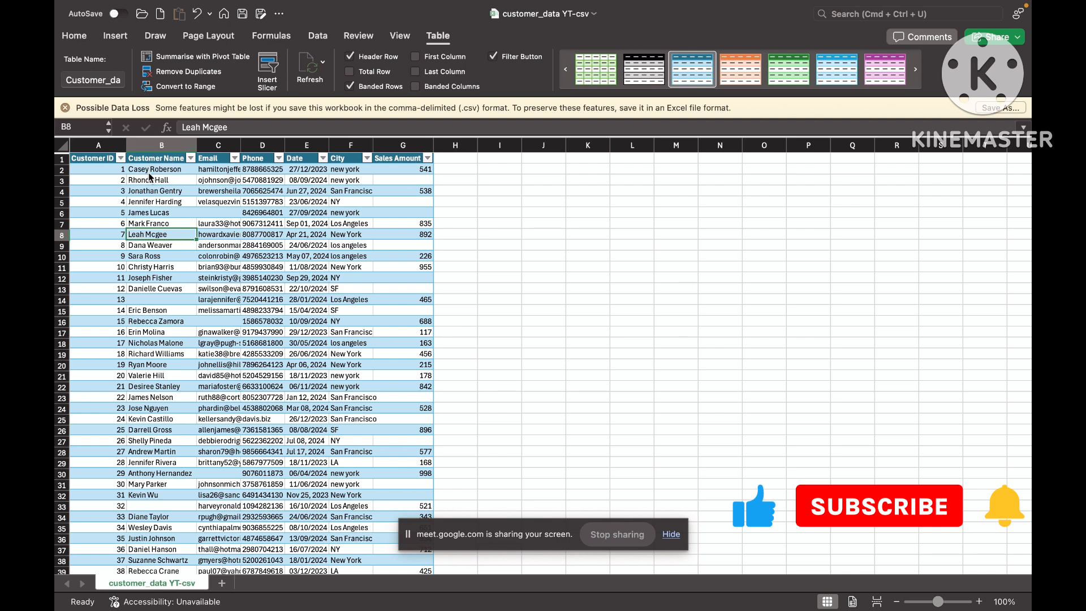
left_click(404, 168)
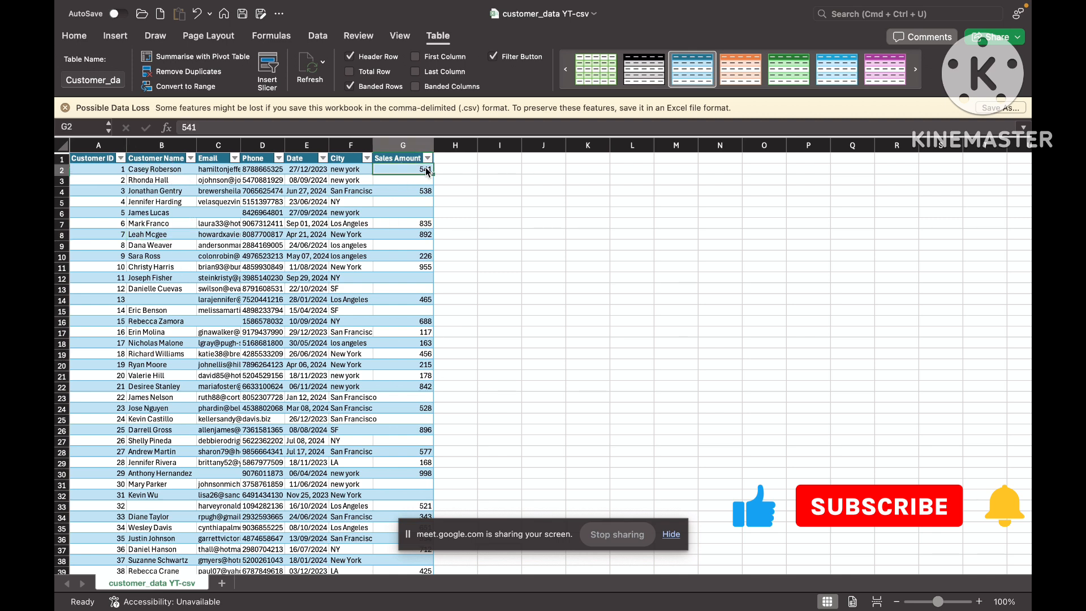
left_click(522, 208)
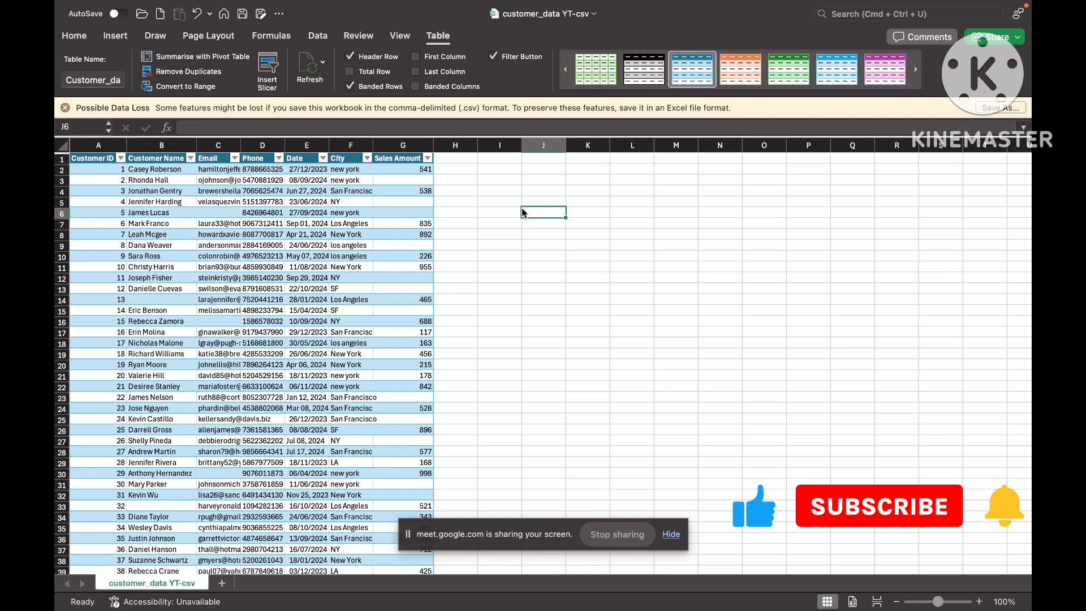
type("=sum")
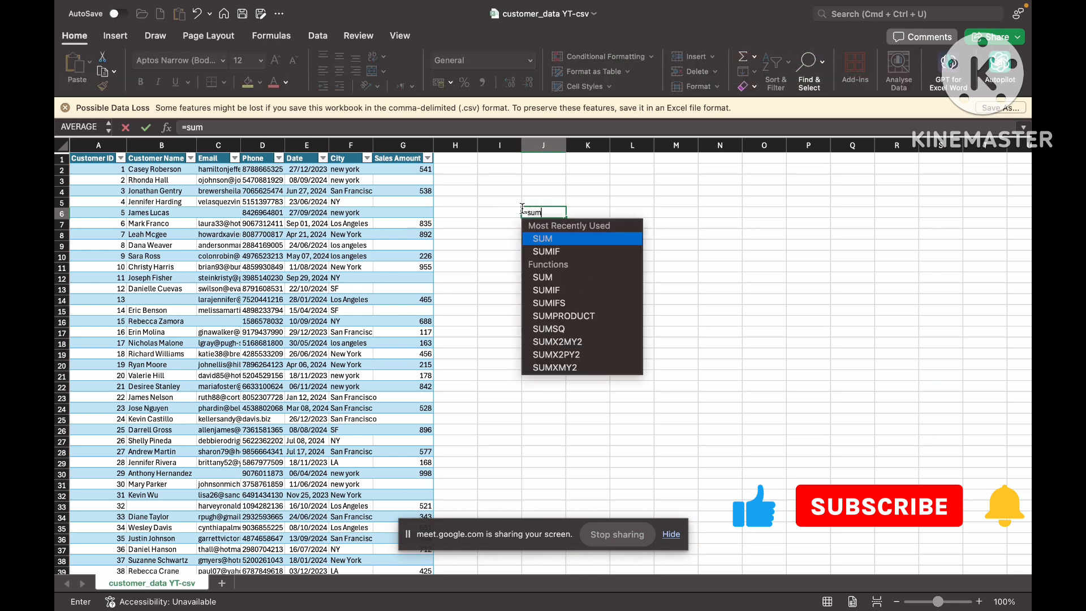
key("Tab")
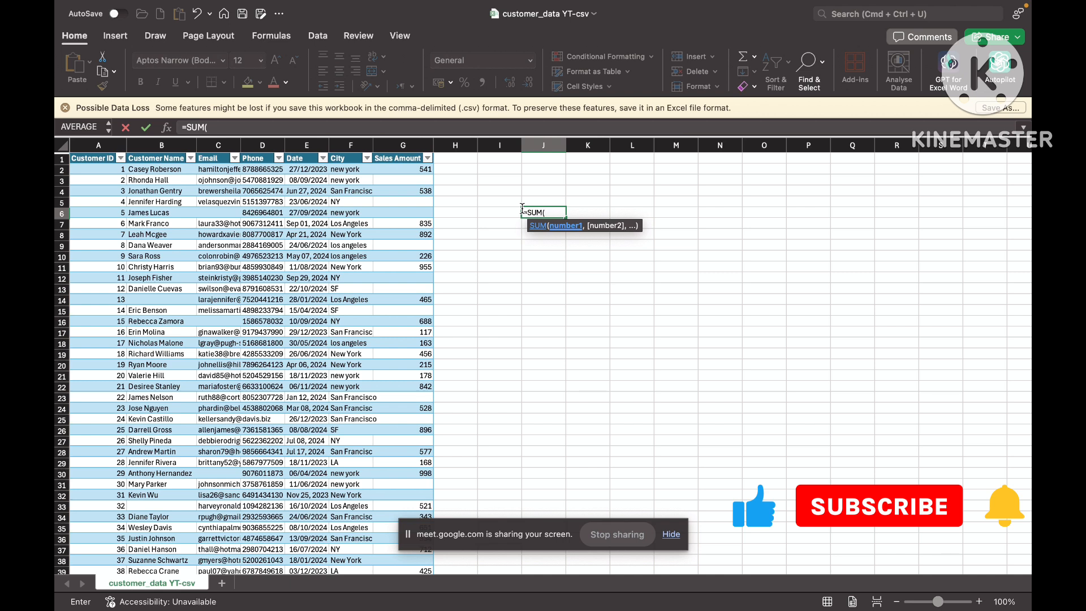
type("@")
key("BackSpace")
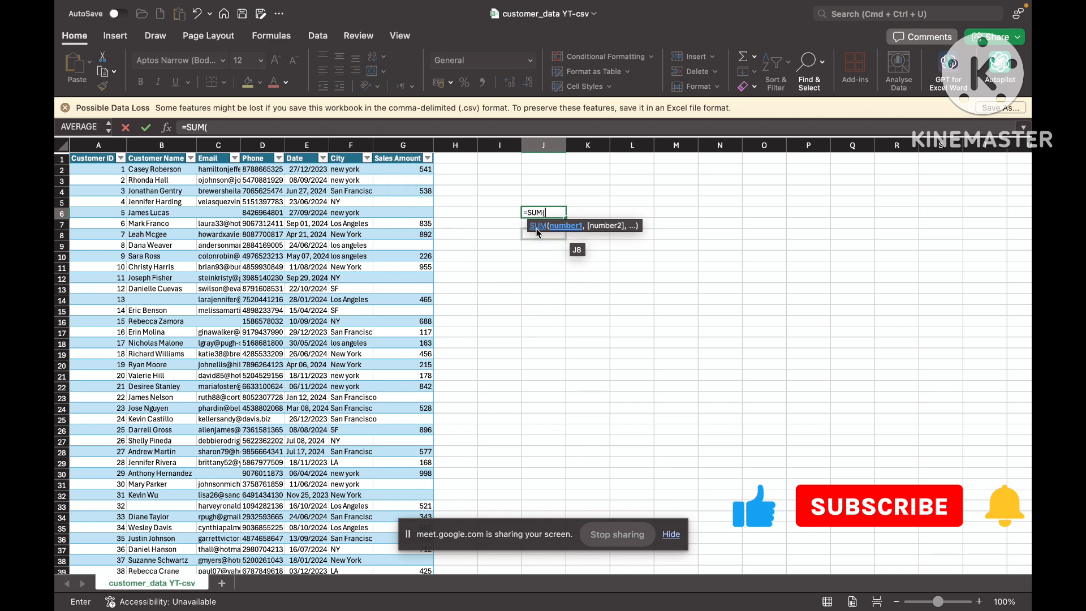
type("Cu")
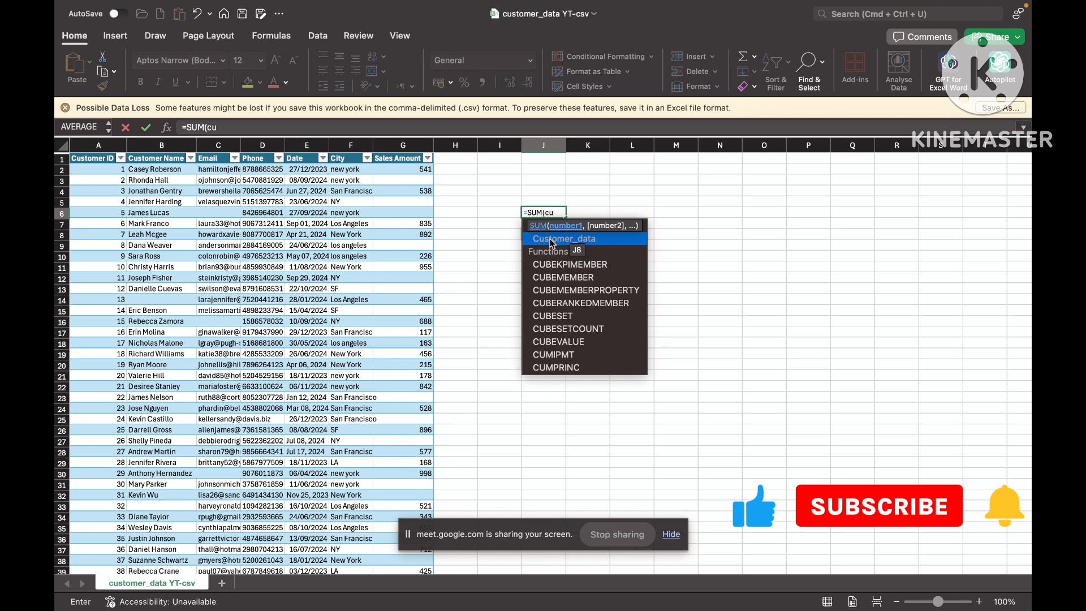
double_click(551, 238)
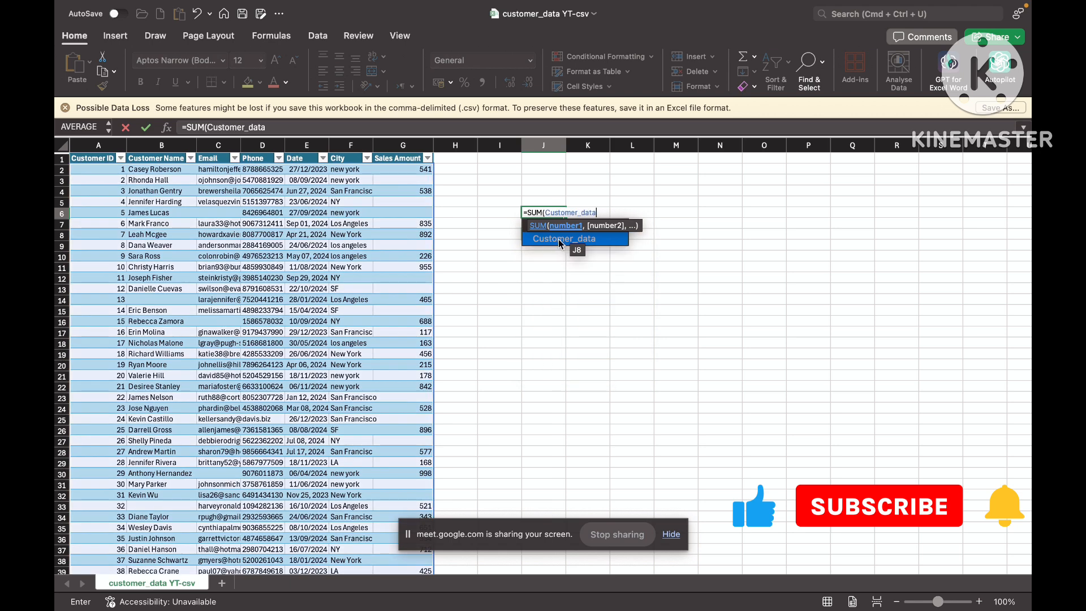
type("[")
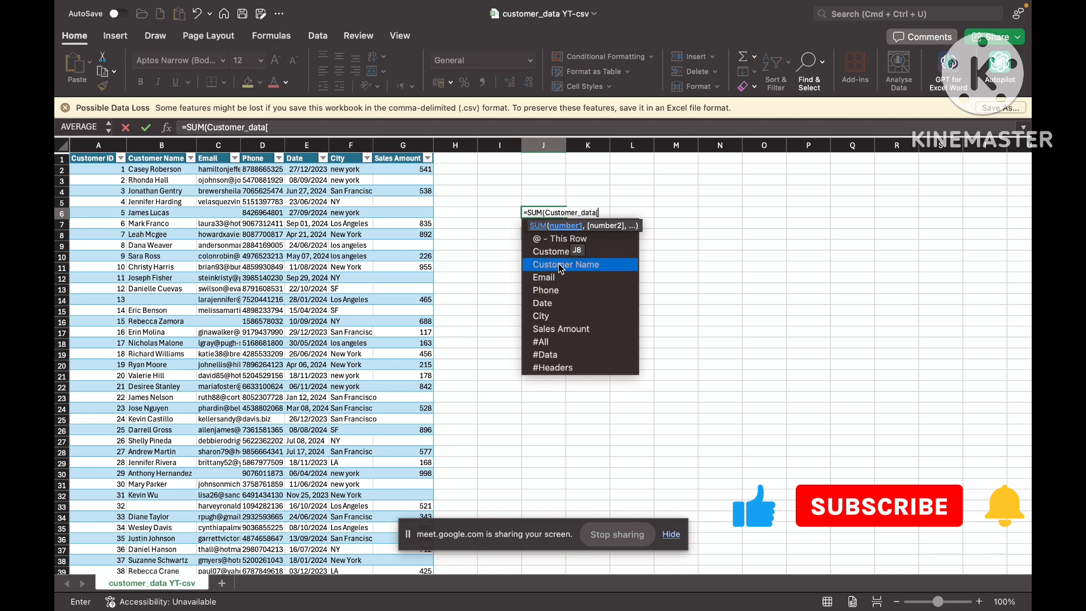
double_click(571, 329)
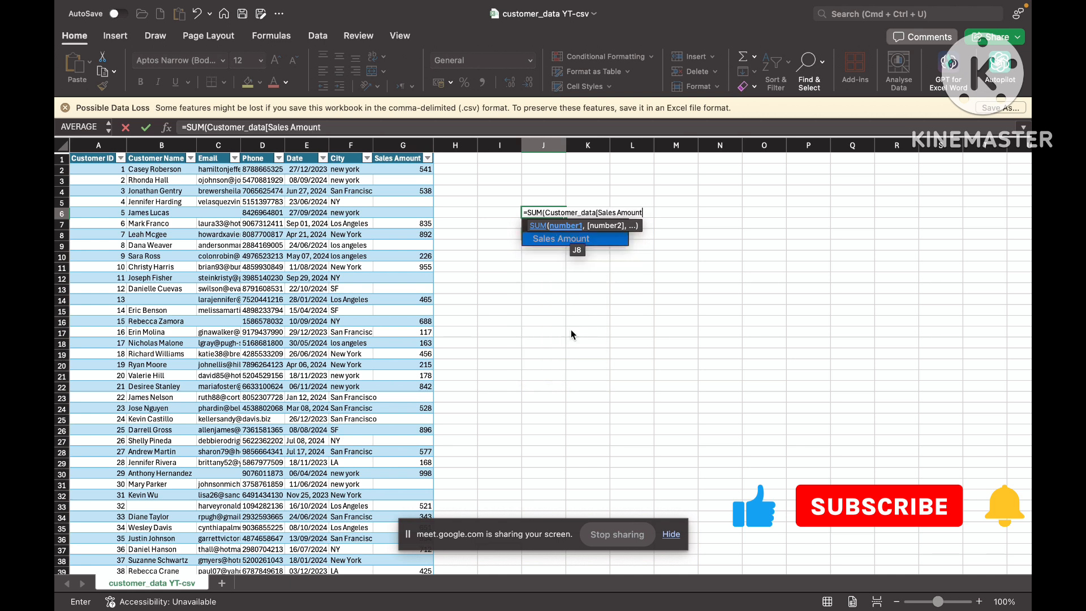
type("]")
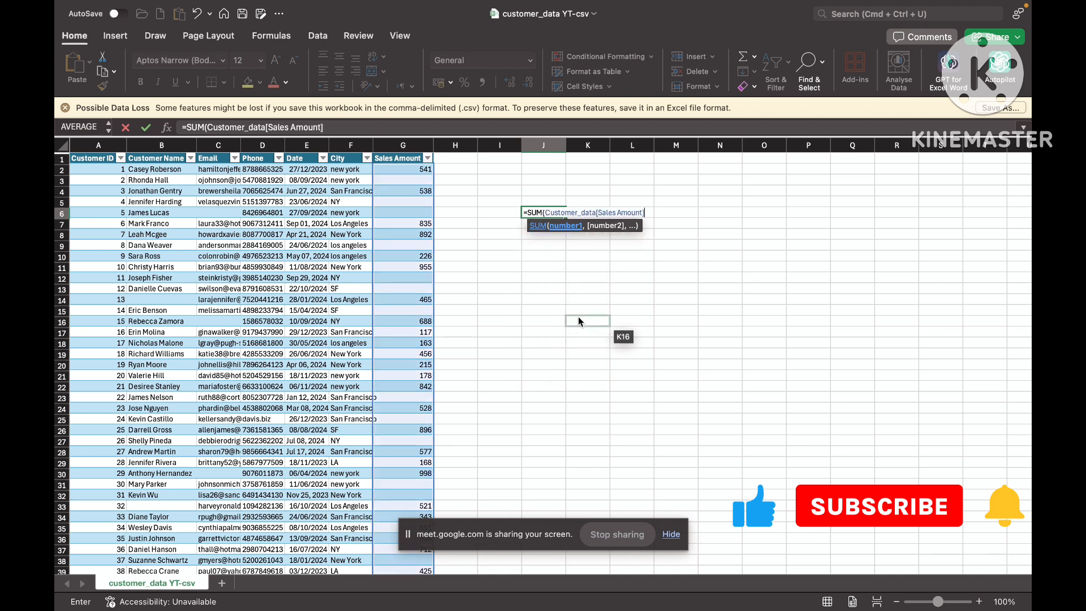
type(")")
key("Return")
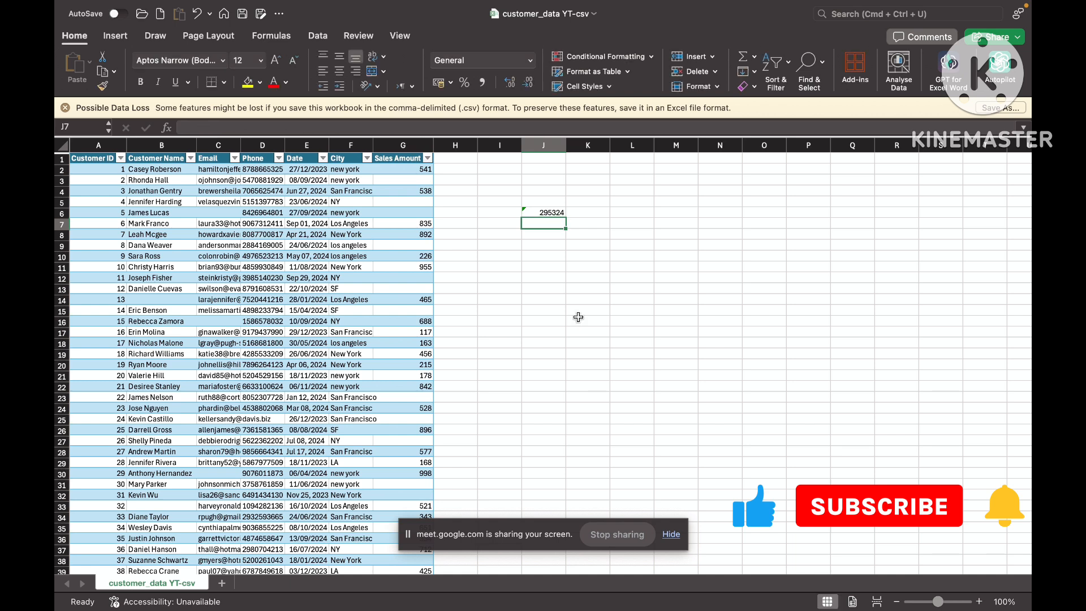
Check the sum formula in J6 and its error-checking options, and delete the formula
left_click(546, 212)
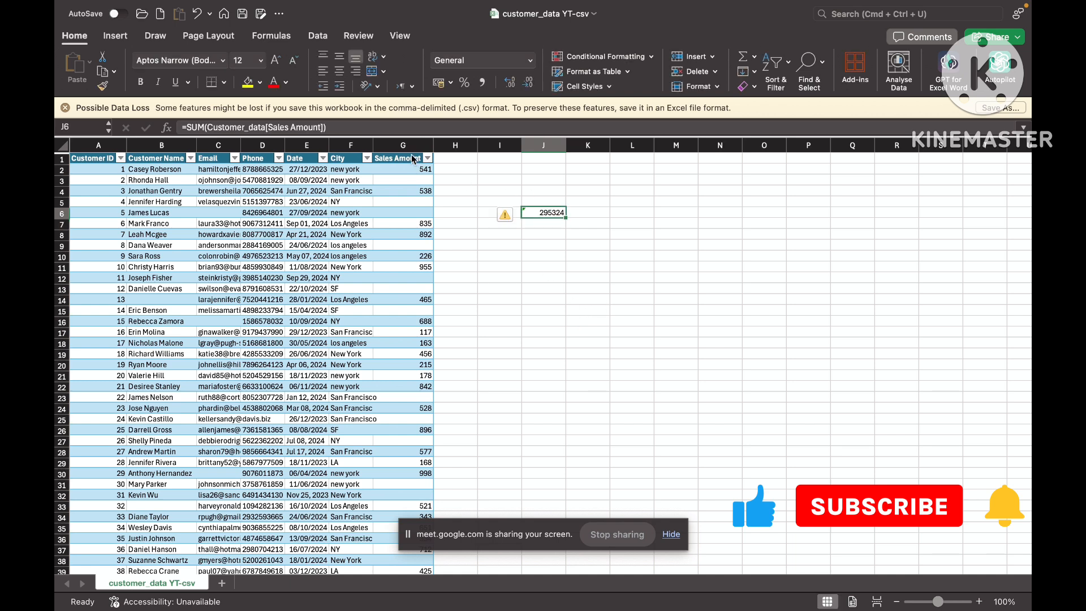
left_click(514, 214)
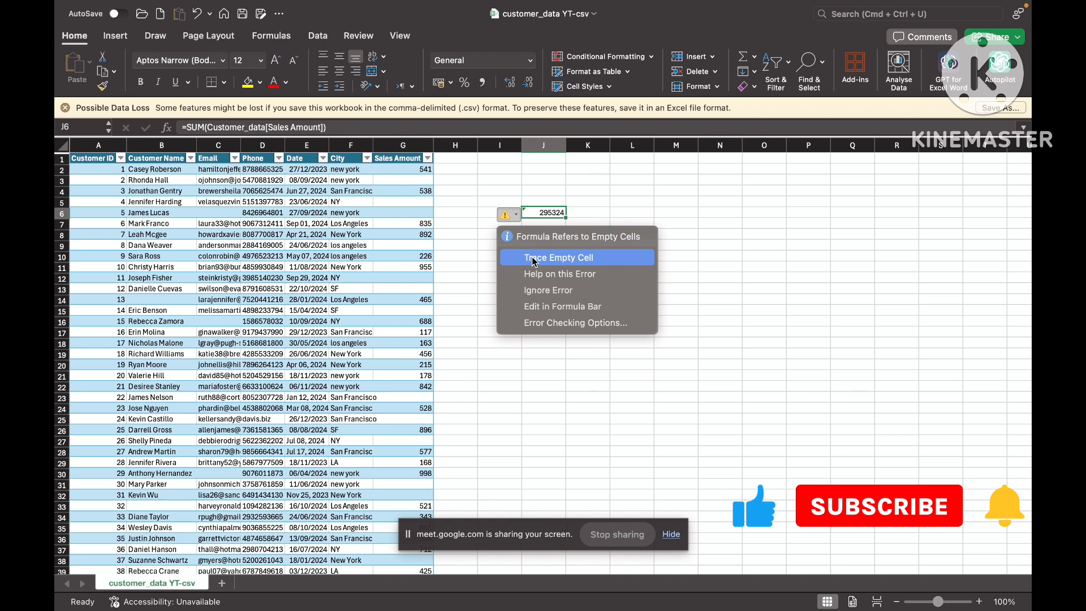
left_click(561, 214)
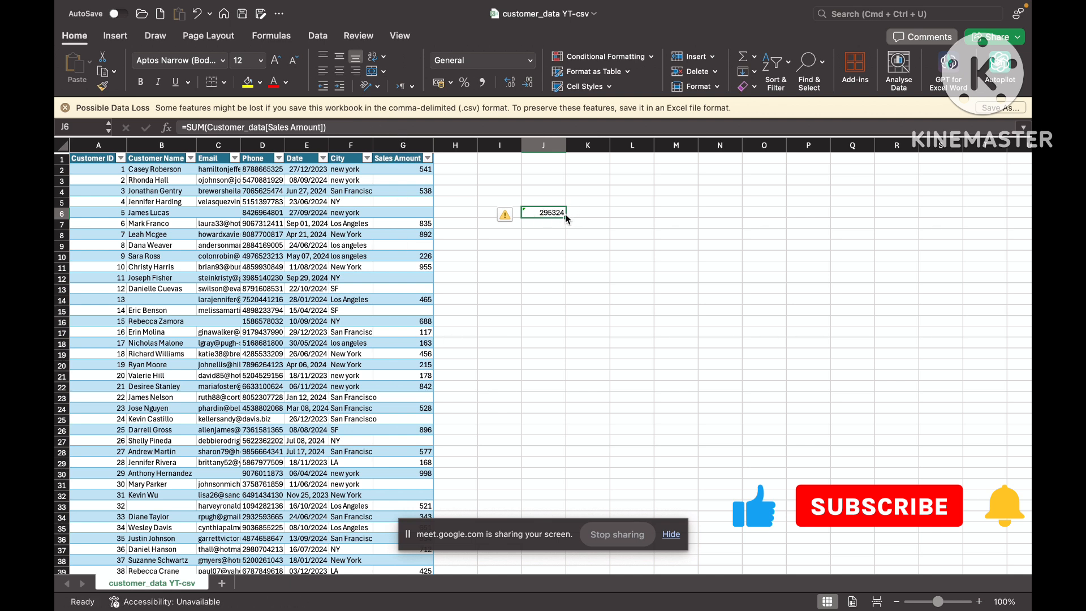
key("Delete")
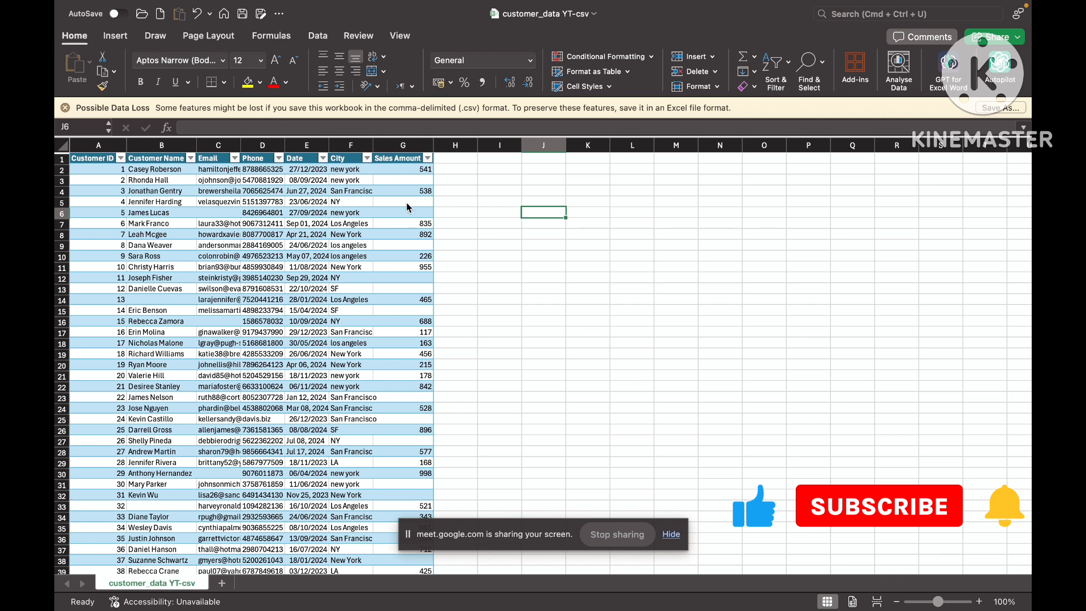
Look through the rows of the customer table for missing values and inconsistent date and city formats
left_click(568, 331)
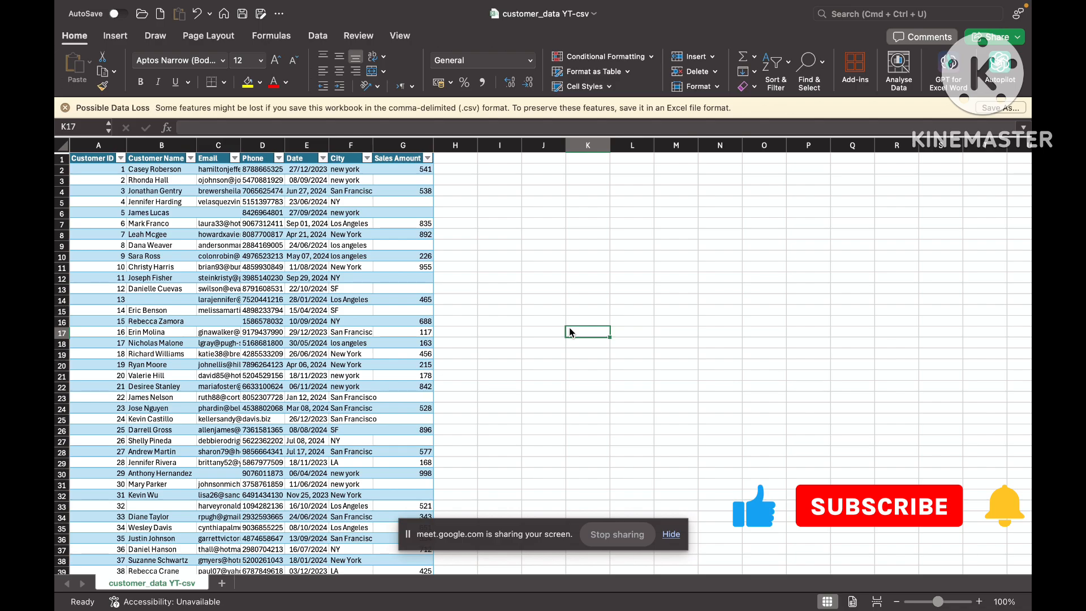
scroll(407, 479, "down", 1)
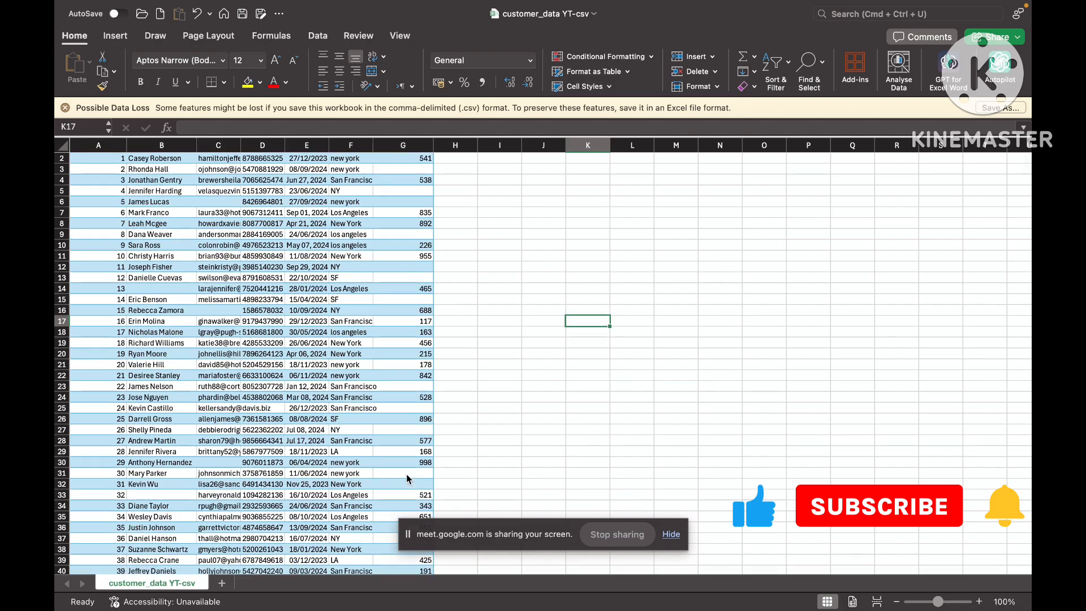
scroll(408, 479, "down", 20)
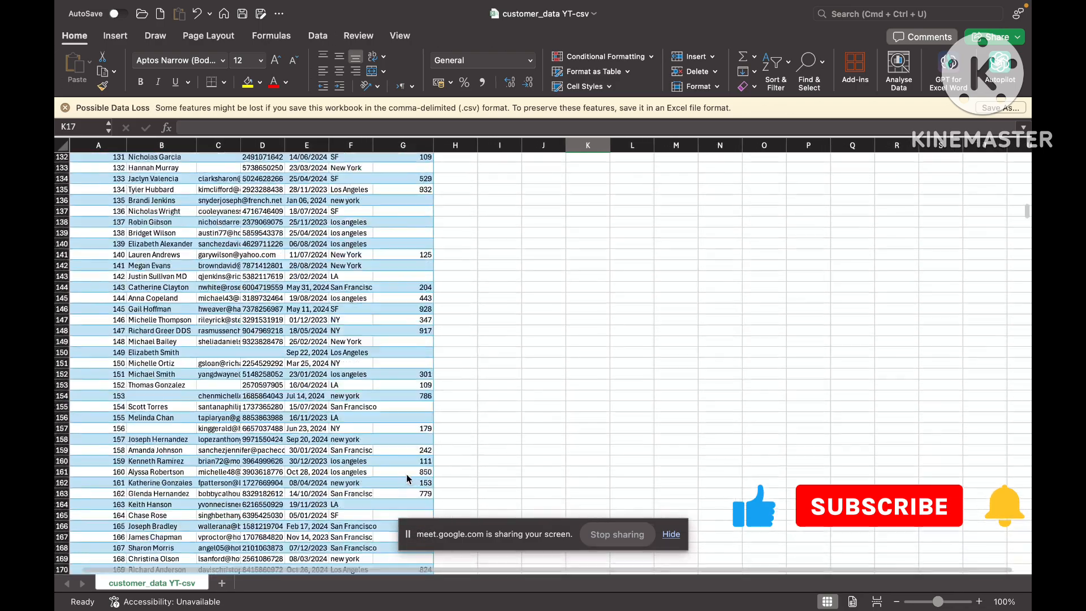
scroll(407, 479, "up", 20)
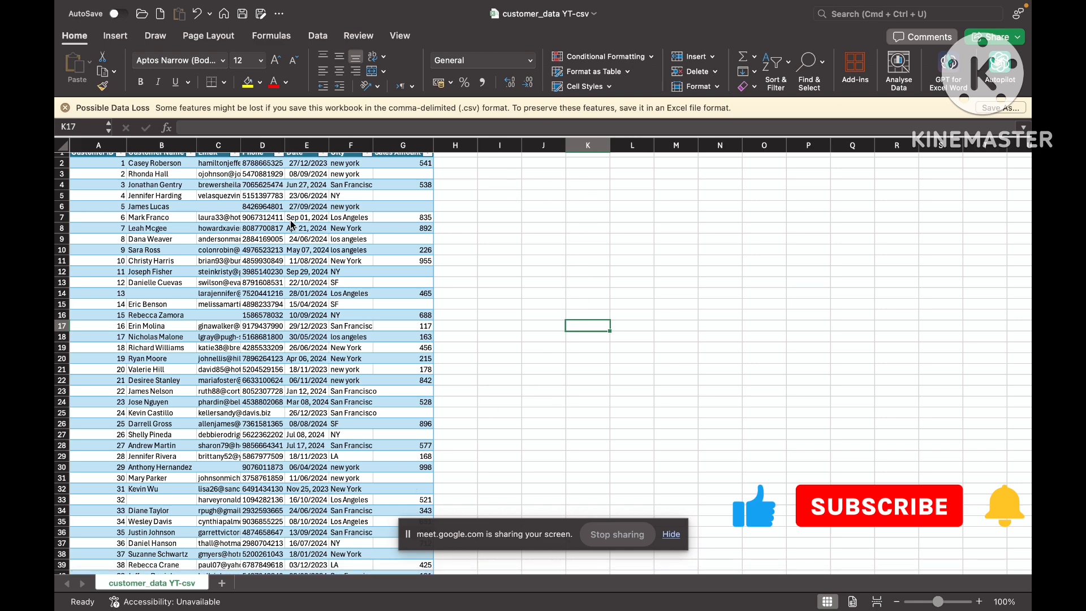
scroll(291, 225, "up", 1)
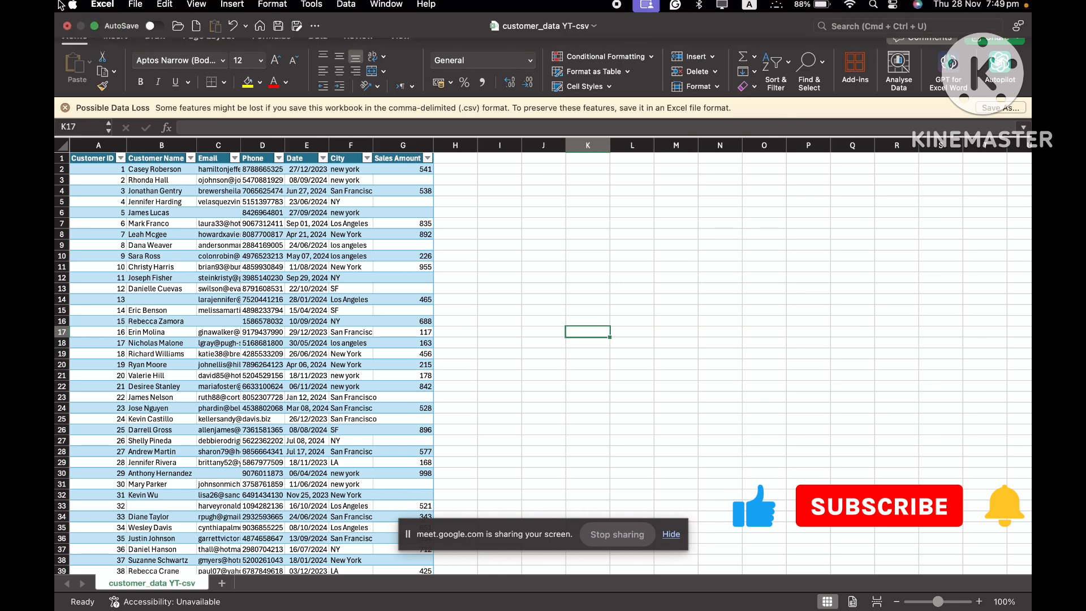
scroll(309, 356, "down", 5)
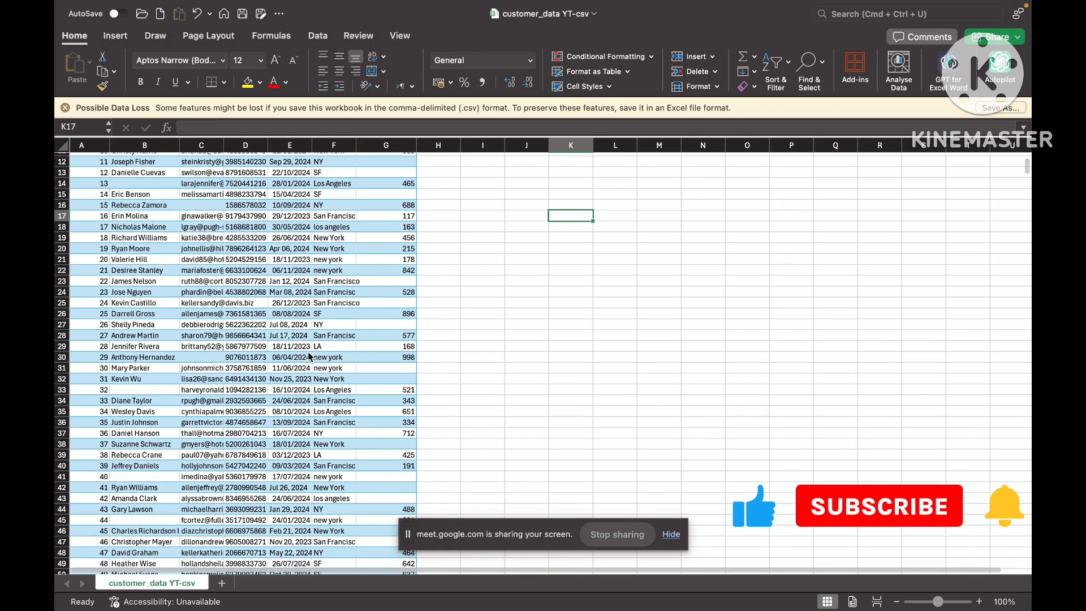
scroll(309, 357, "up", 5)
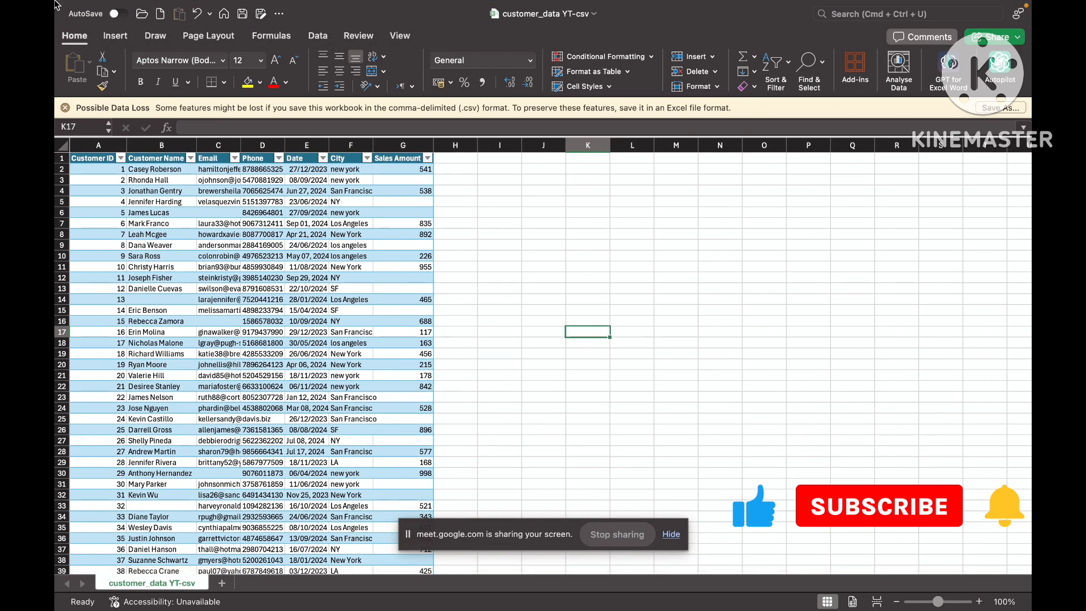
Close the customer_data YT-csv workbook and return to the Dta cleaning in powerquery _for youtube workbook
left_click(66, 31)
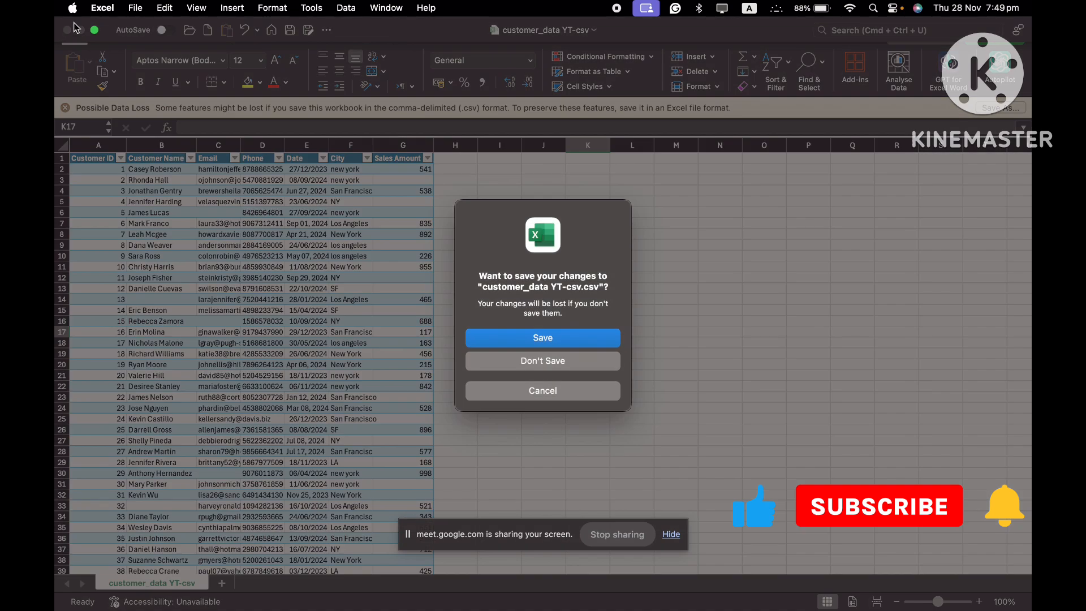
key("Escape")
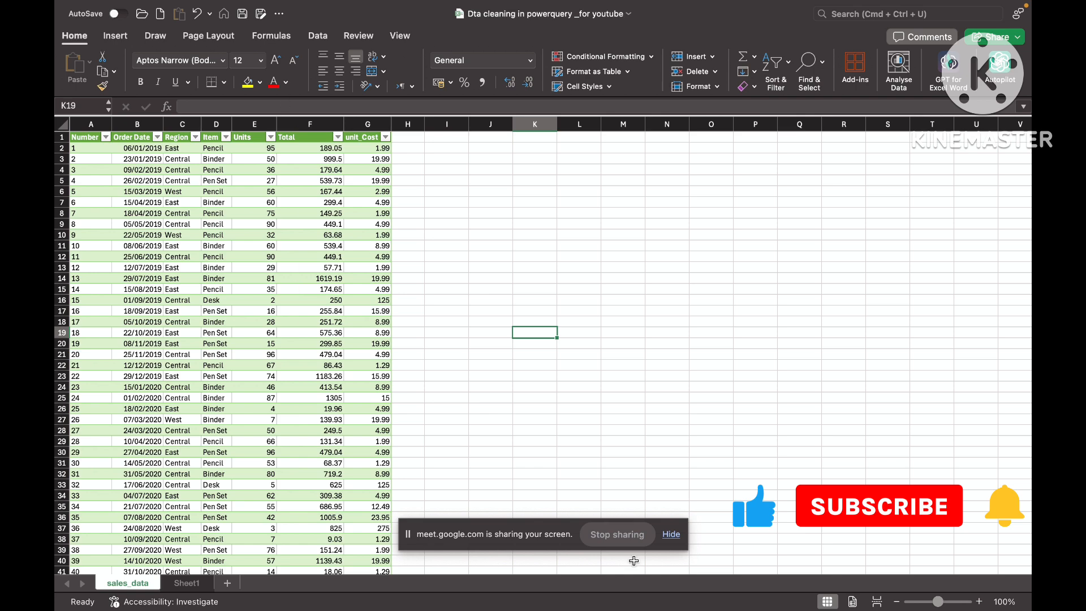
Read the business questions on Sheet1 about regional sales performance, top-selling products and monthly sales trends
left_click(197, 590)
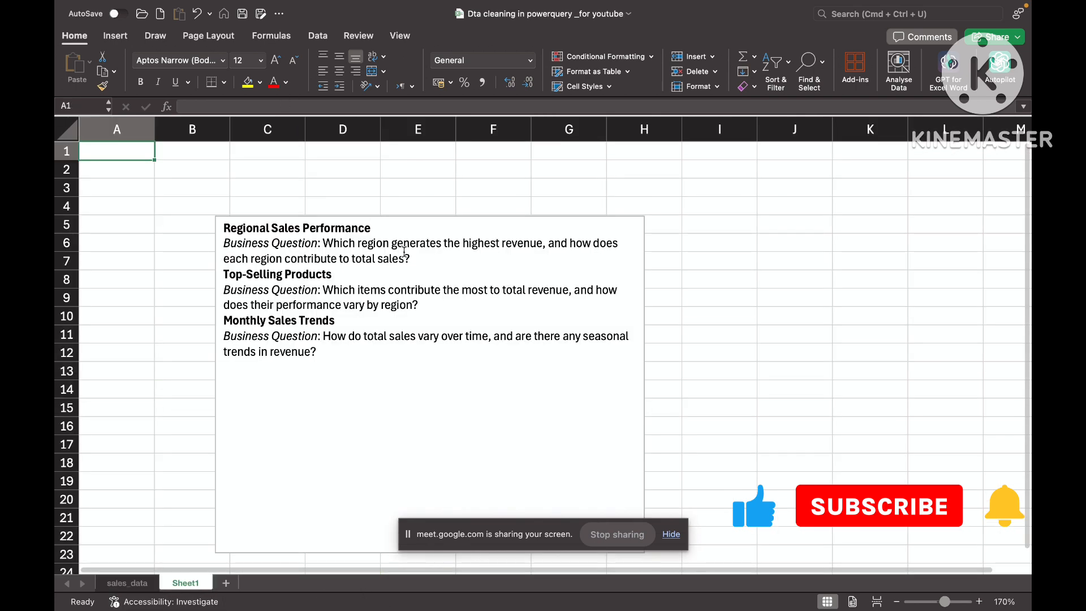
scroll(294, 312, "up", 5)
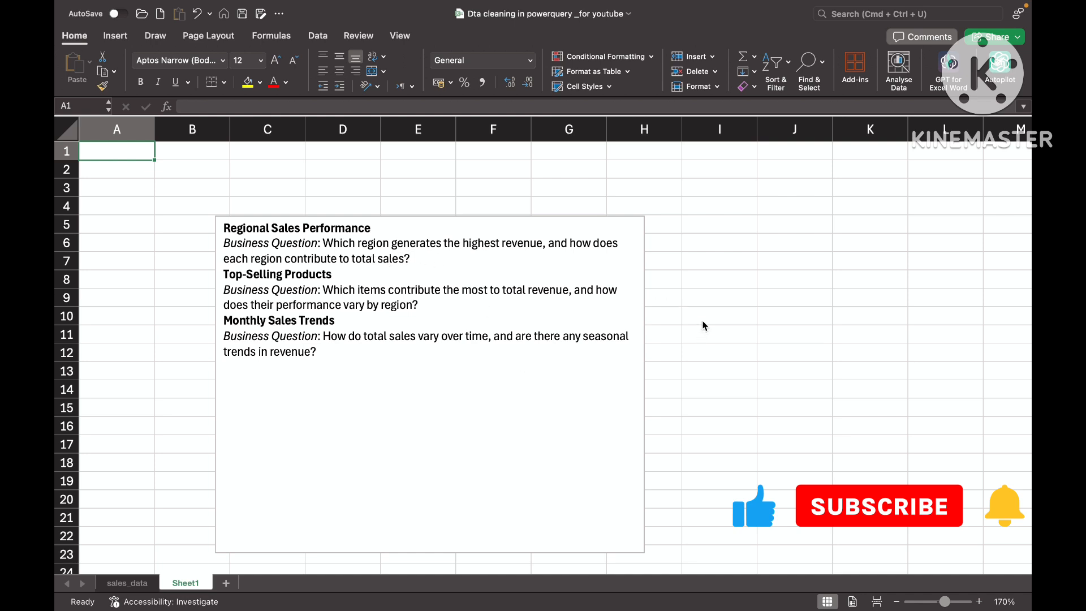
left_click(711, 265)
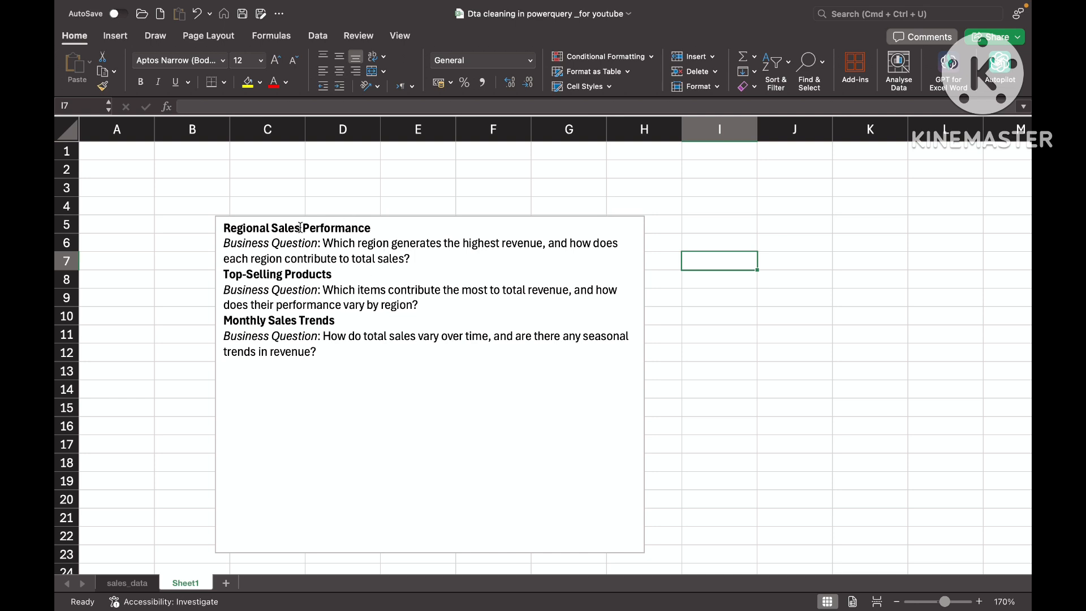
mouse_move(593, 3)
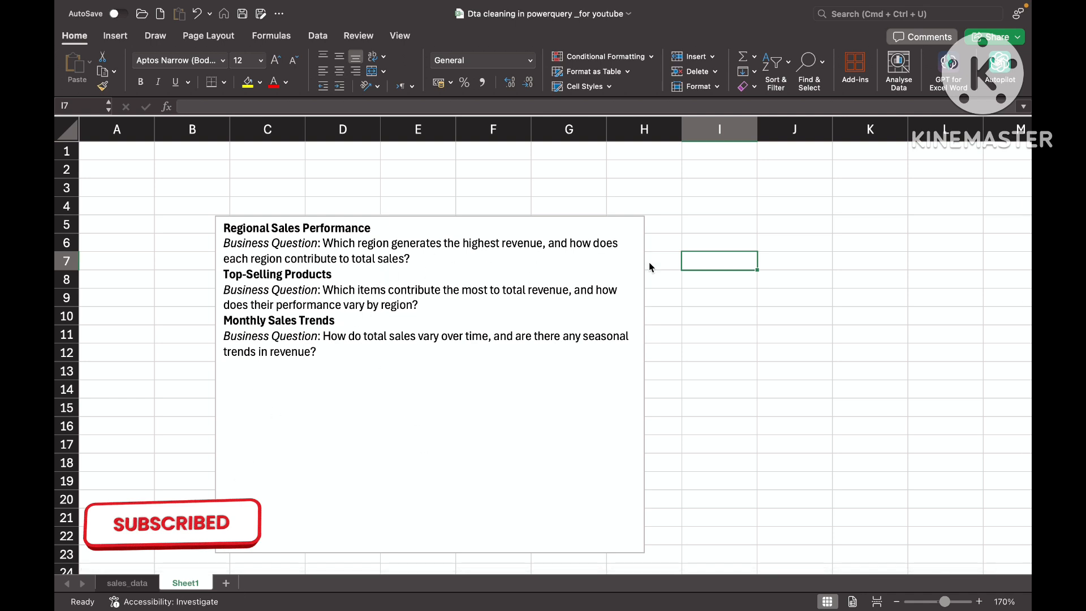
Return to the sales_data sheet and select cell C7 in the table's Region column
left_click(130, 587)
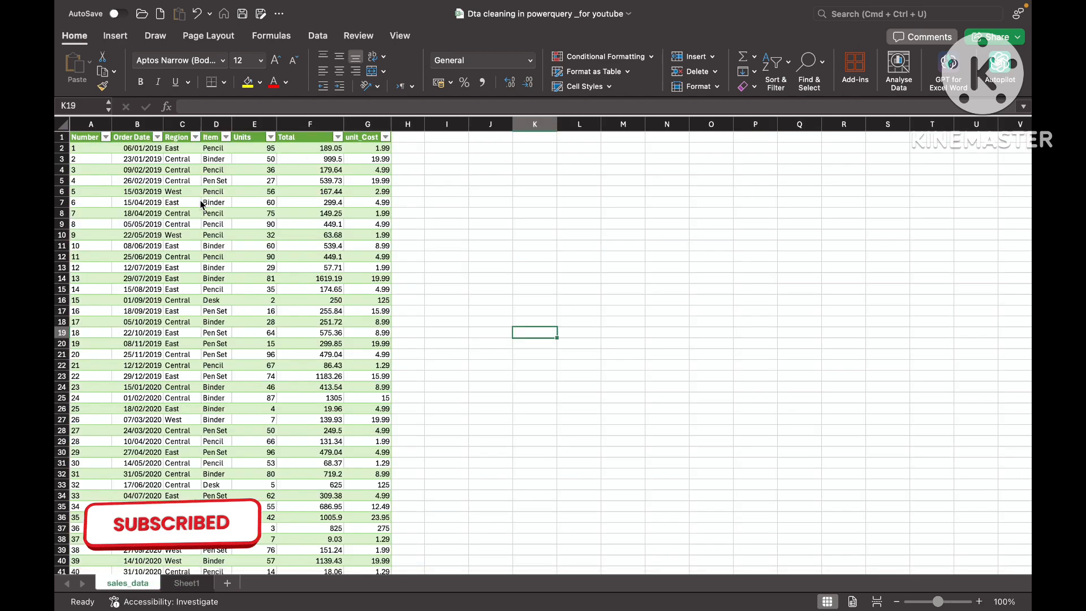
left_click(201, 204)
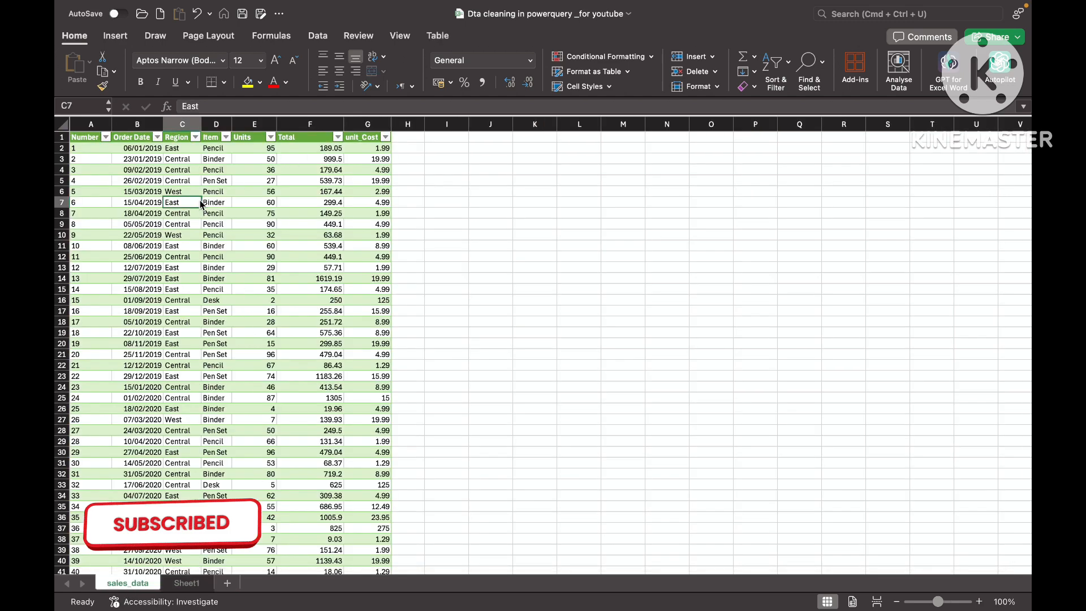